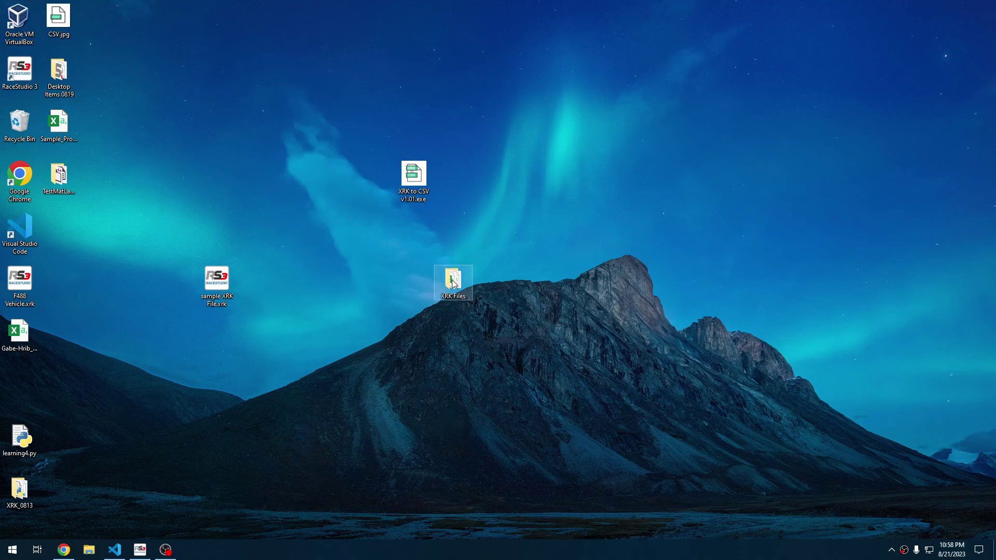
Move the XRK Files folder icon further right, away from the XRK to CSV v1.01.exe icon
drag(450, 281, 568, 281)
click(554, 193)
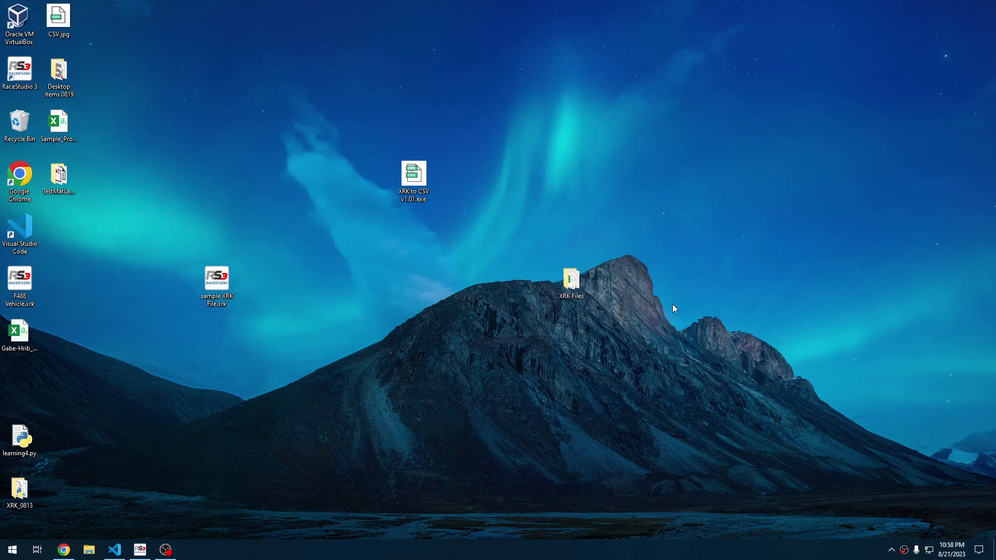
Launch XRK to CSV v1.01.exe using More info > Run anyway, and move its console window aside
click(418, 180)
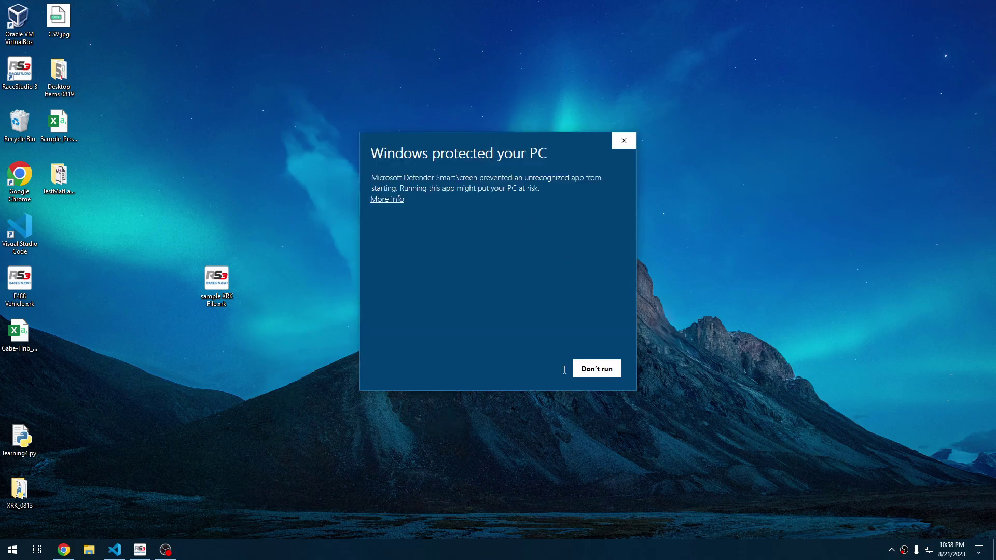
click(400, 201)
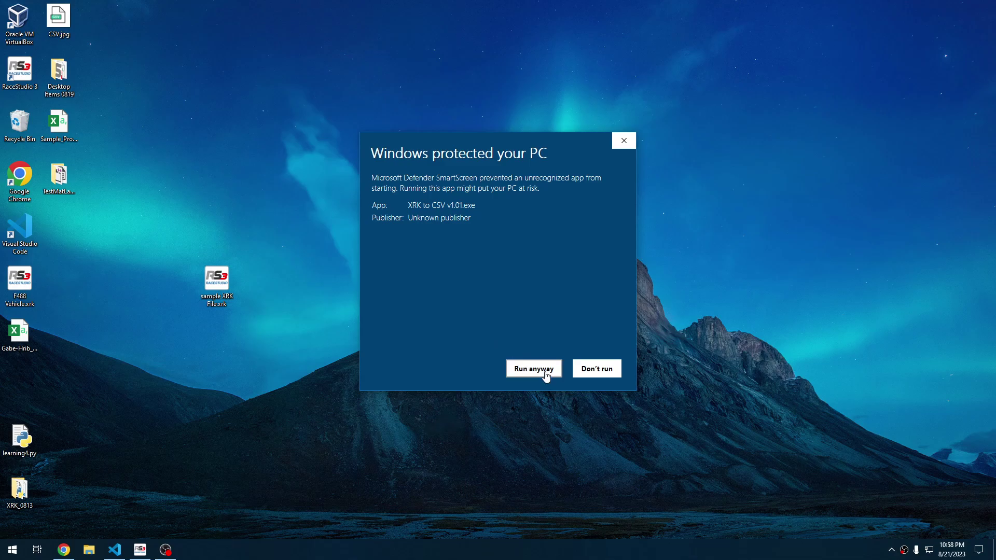
click(528, 369)
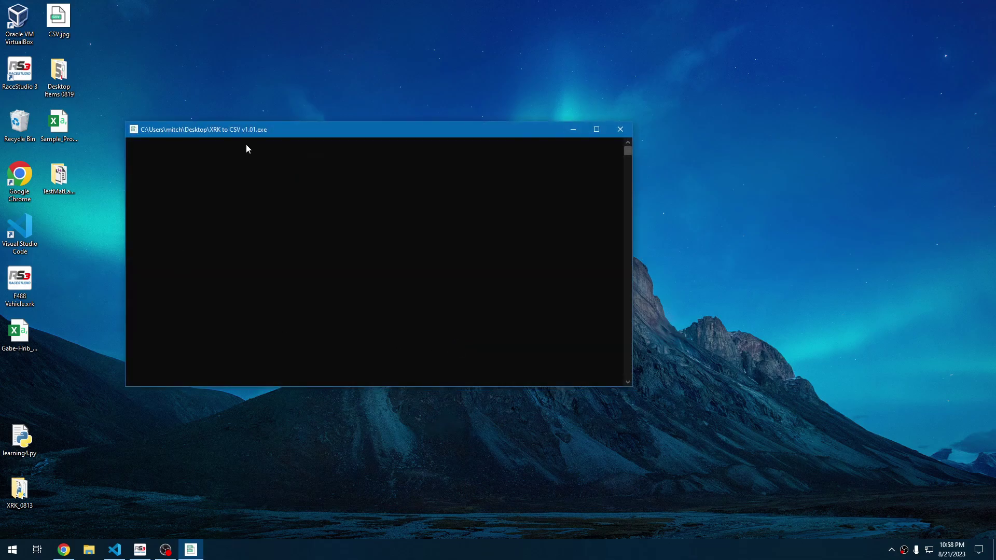
drag(263, 135, 379, 81)
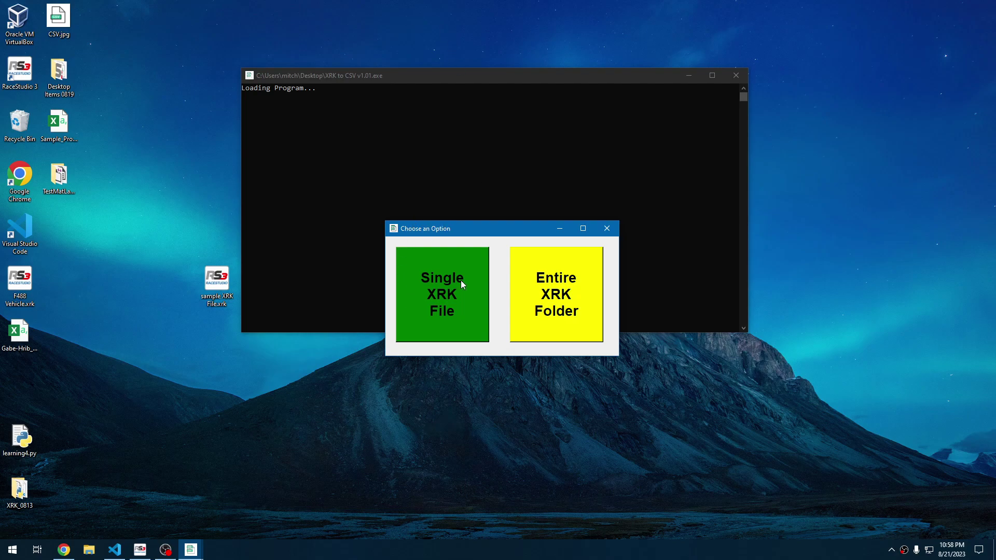
Use Single XRK File to convert sample XRK File.xrk into sample XRK File.csv
click(434, 293)
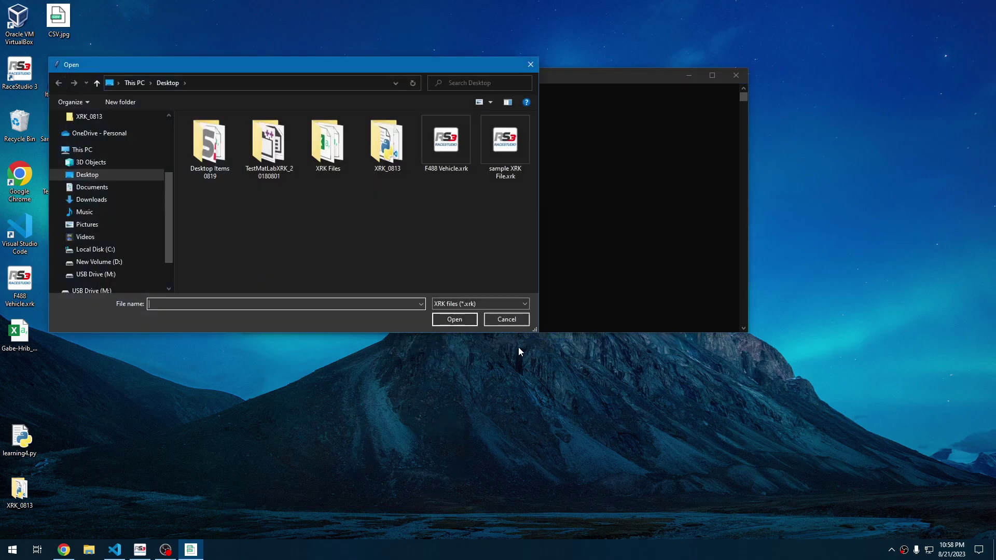
drag(273, 58, 443, 104)
click(612, 185)
click(661, 185)
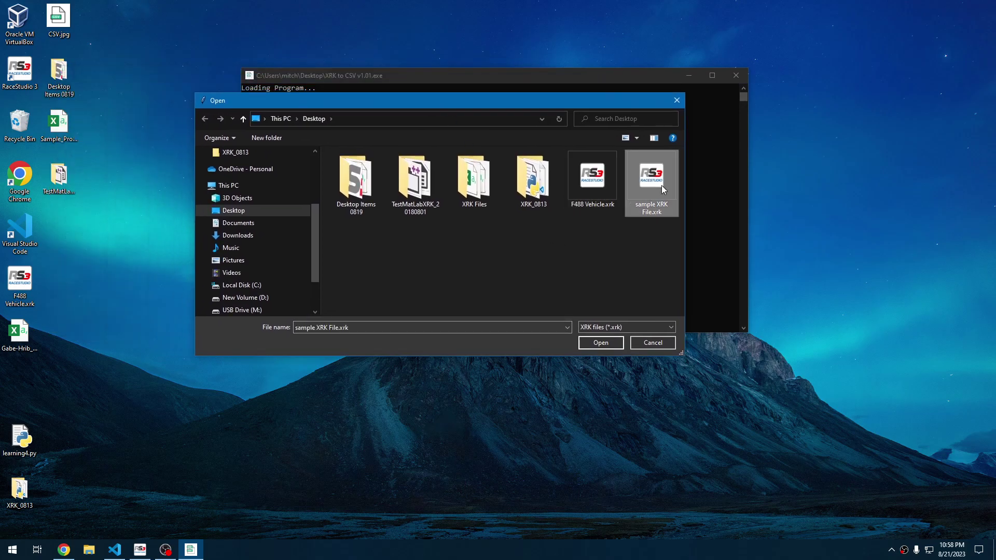
click(608, 182)
click(651, 190)
double_click(646, 177)
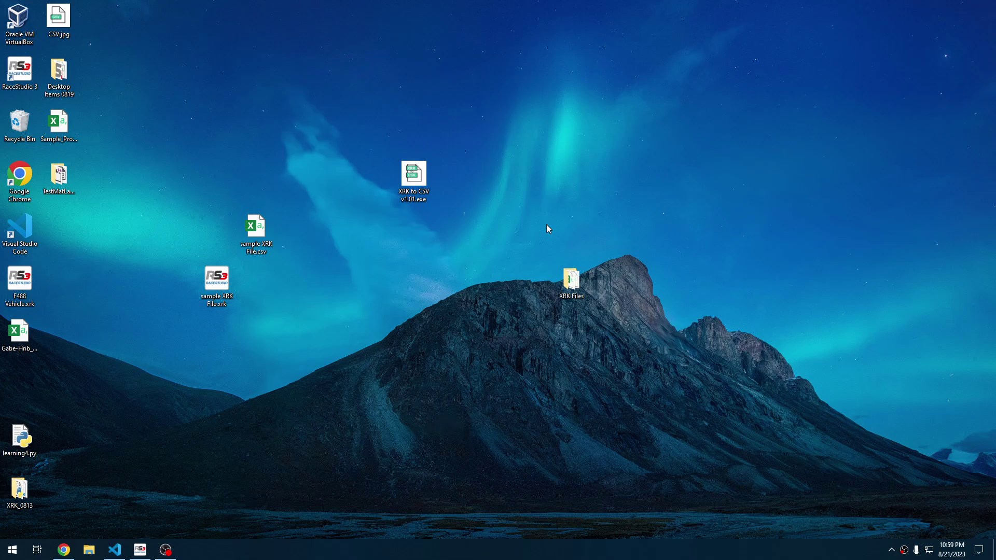
Place sample XRK File.csv beside sample XRK File.xrk and compare their sizes; the CSV is 263 MB
click(259, 225)
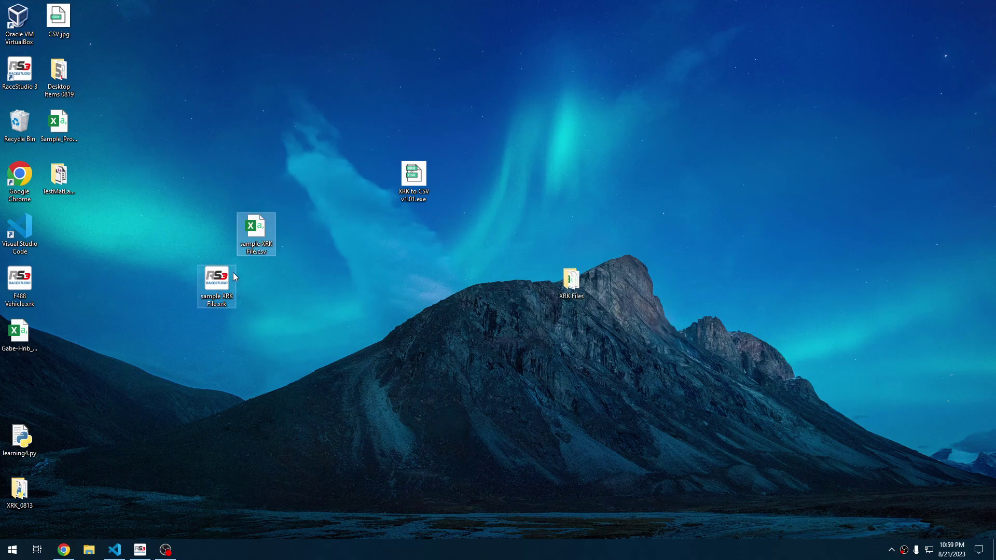
drag(253, 230, 283, 291)
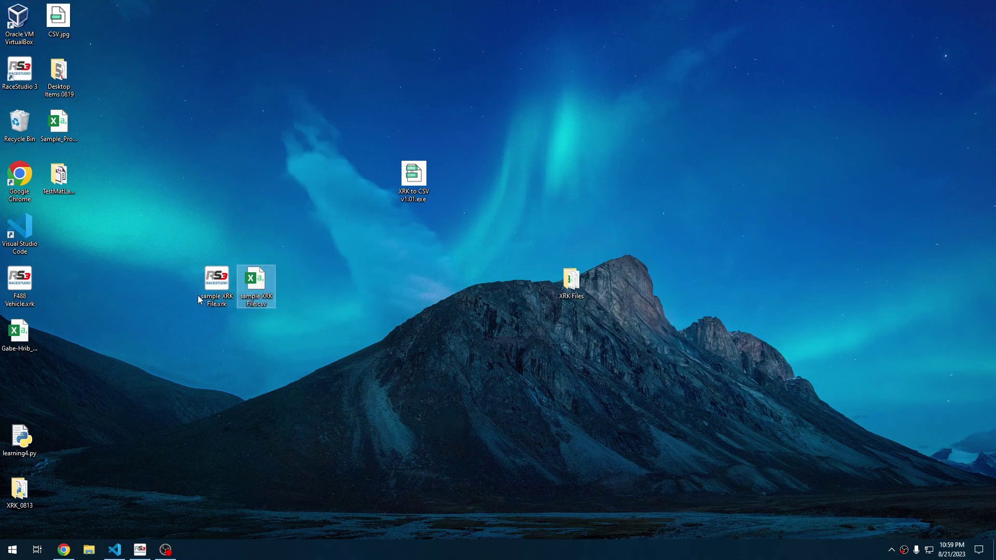
click(59, 123)
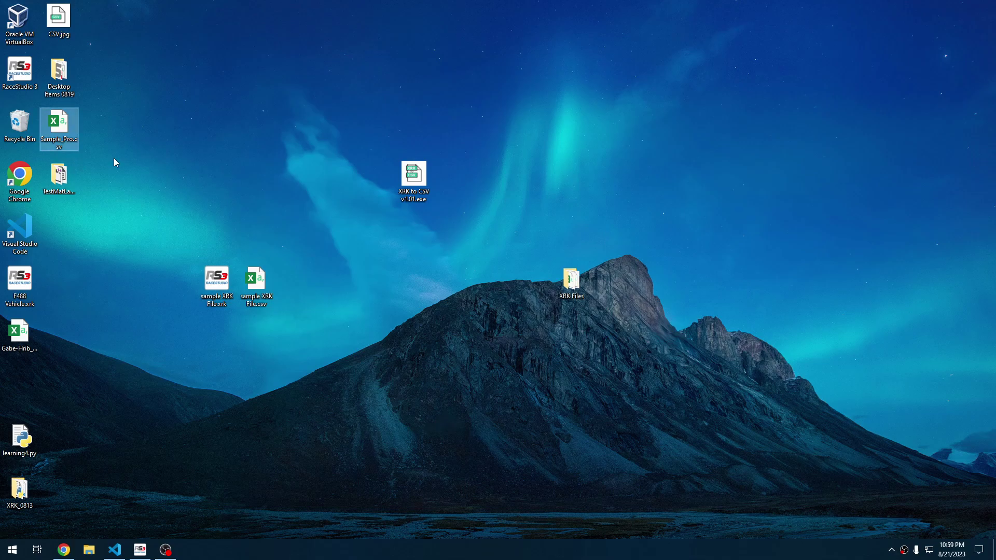
click(232, 285)
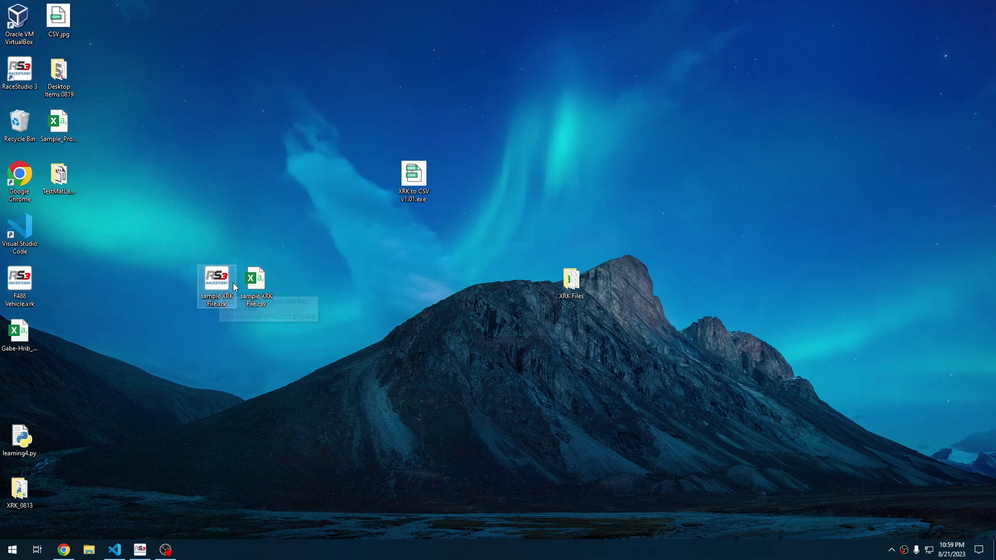
click(262, 285)
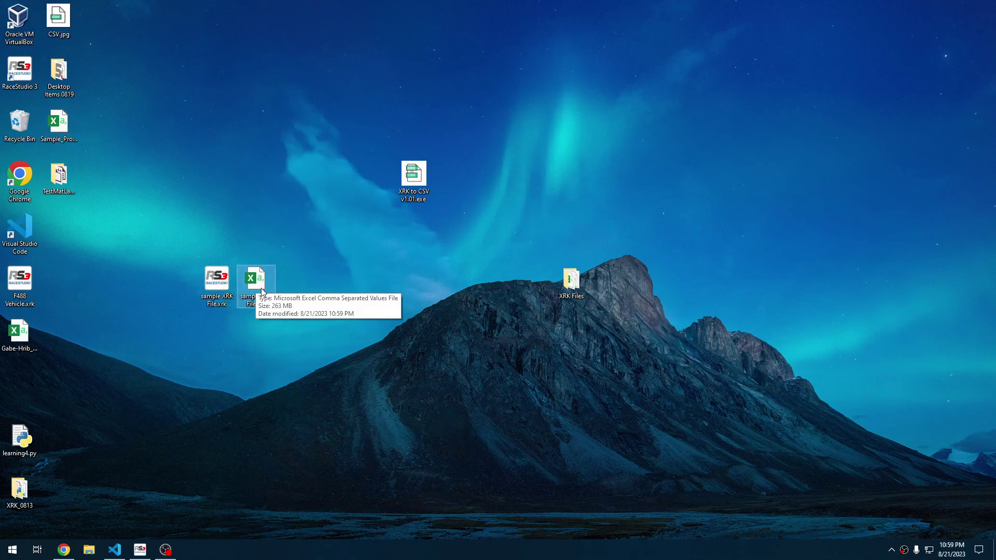
click(140, 550)
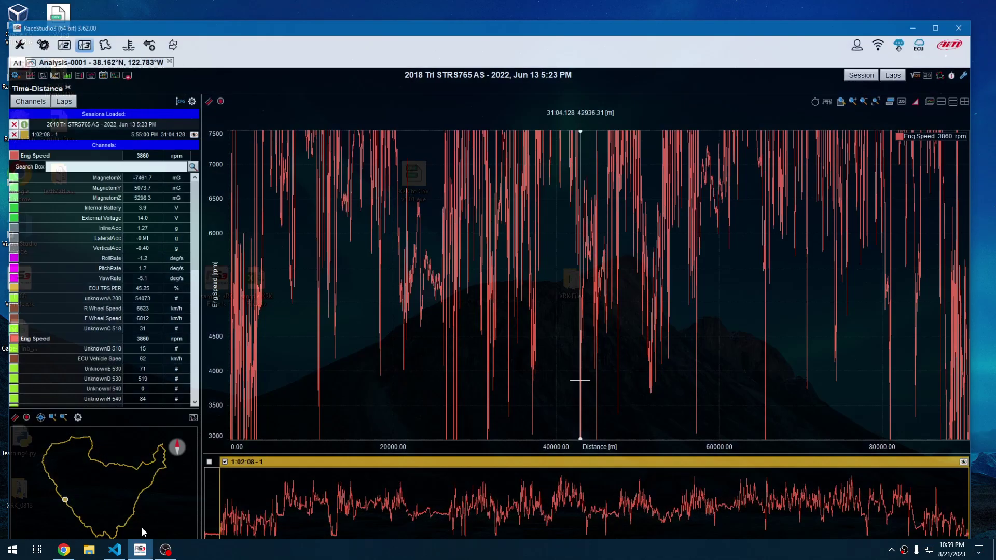
scroll(270, 223, up, 1)
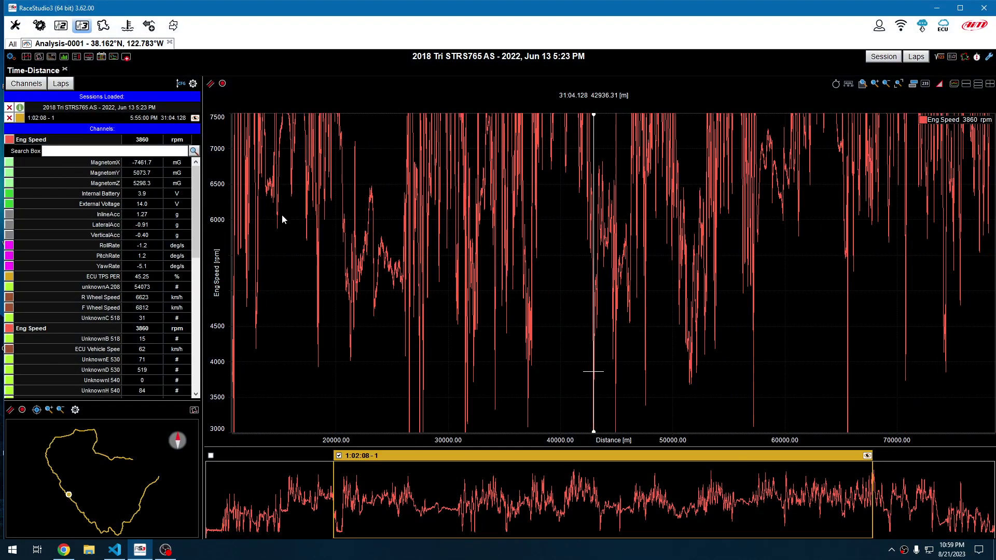
scroll(334, 266, up, 2)
scroll(339, 265, down, 2)
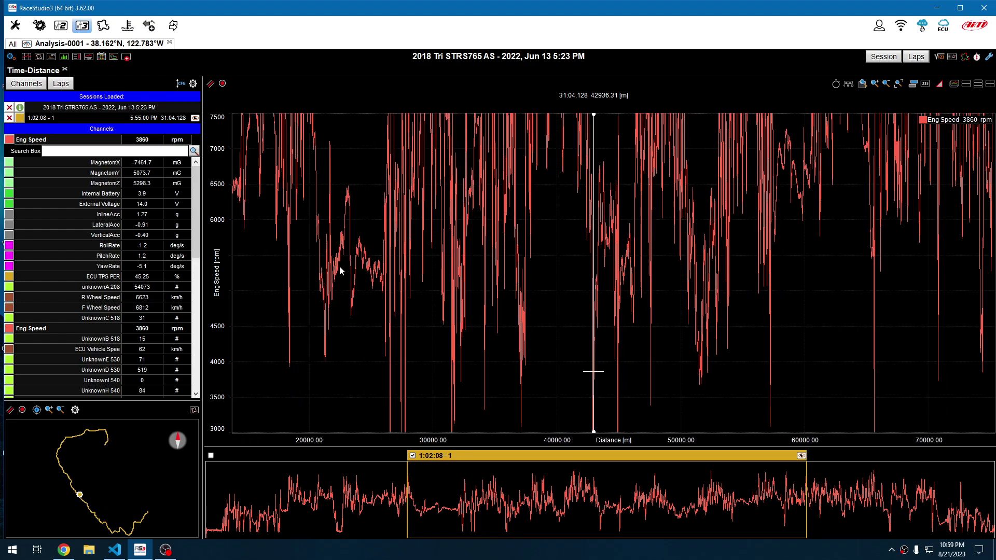
scroll(339, 265, down, 2)
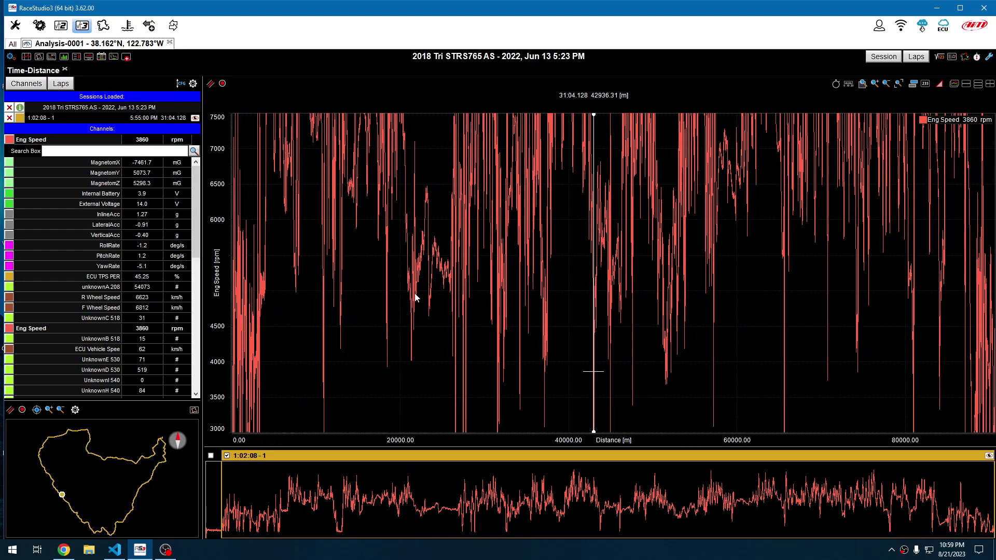
click(937, 8)
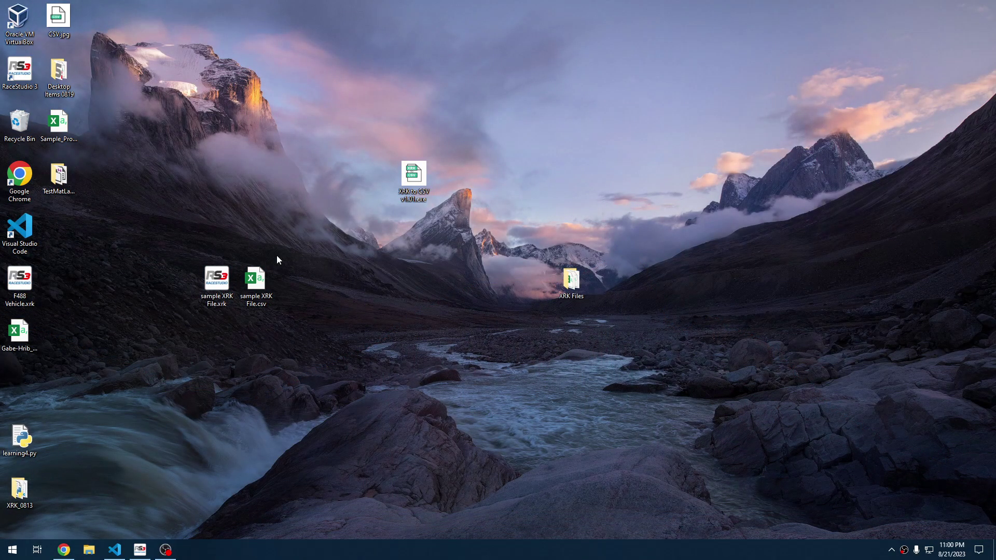
Open sample XRK File.csv in Excel from its right-click menu
right_click(256, 278)
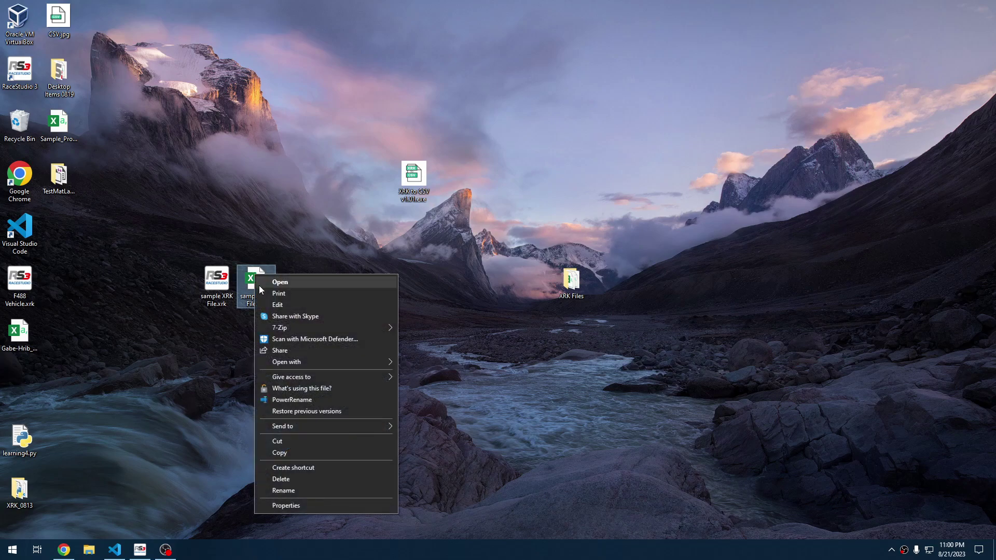
click(288, 280)
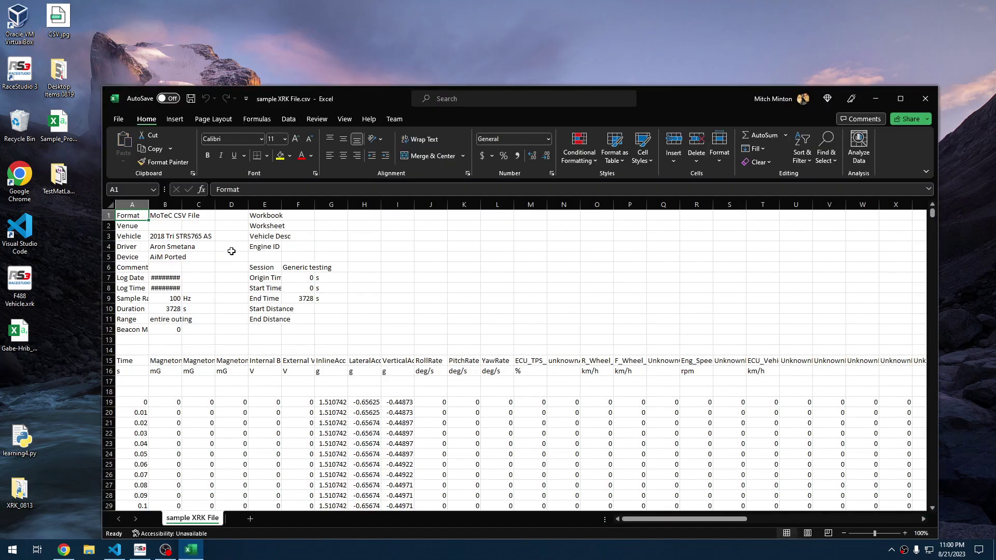
Review the MoTeC header entries: Venue, Vehicle, Driver and Device AiM Ported
click(172, 215)
click(135, 237)
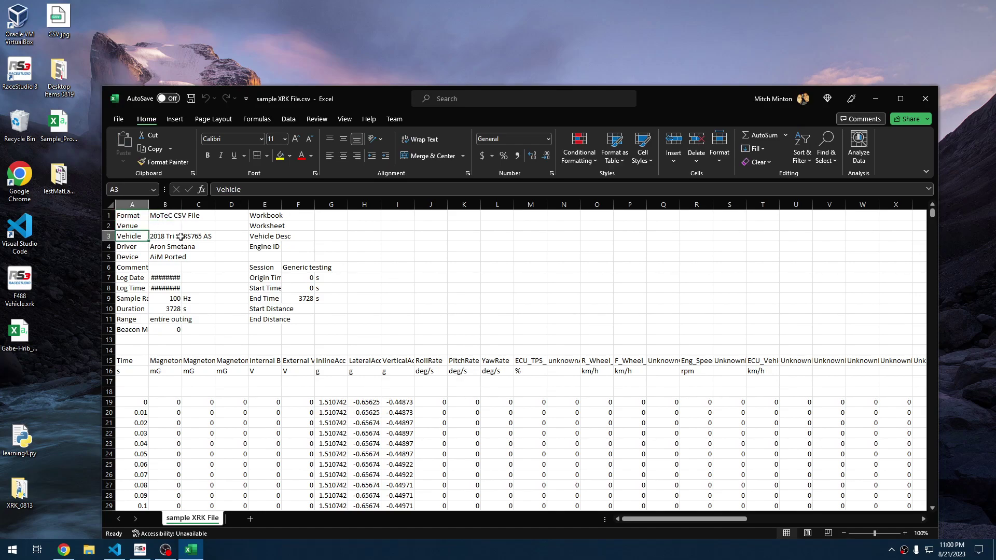
click(167, 233)
click(166, 227)
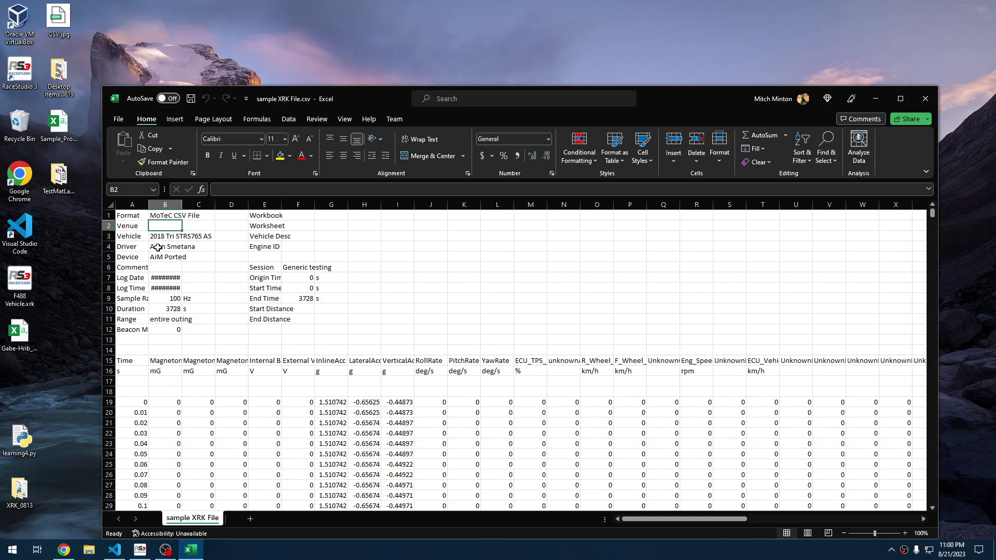
click(157, 248)
click(161, 262)
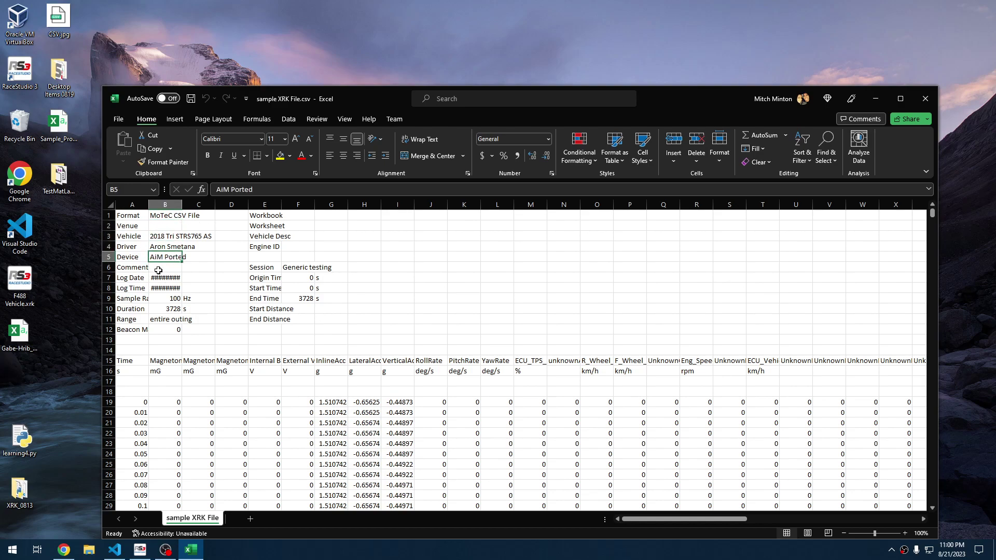
Widen column B to show log date 6/13/2022, time 5:22:38 PM and sample rate 100
drag(182, 200, 213, 200)
click(185, 278)
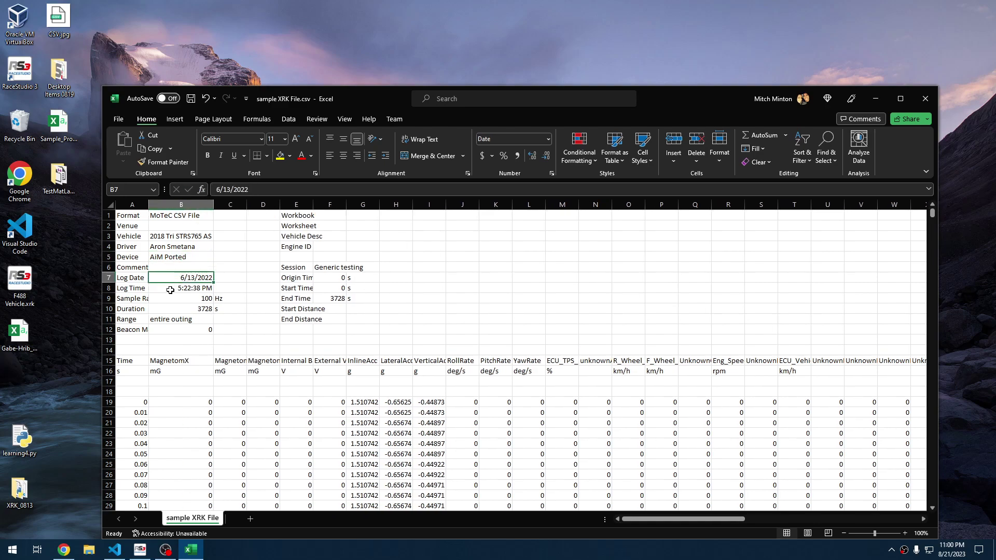
click(170, 290)
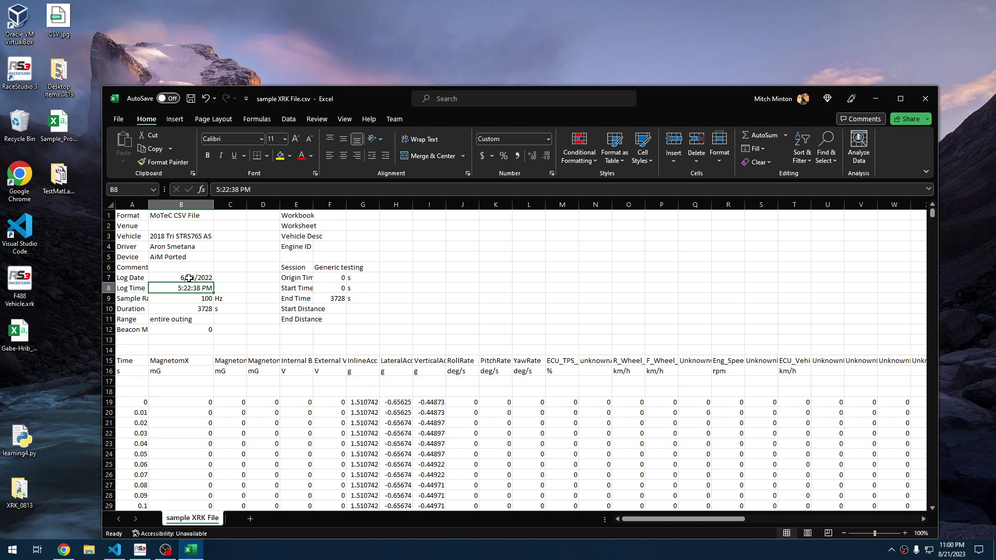
click(165, 298)
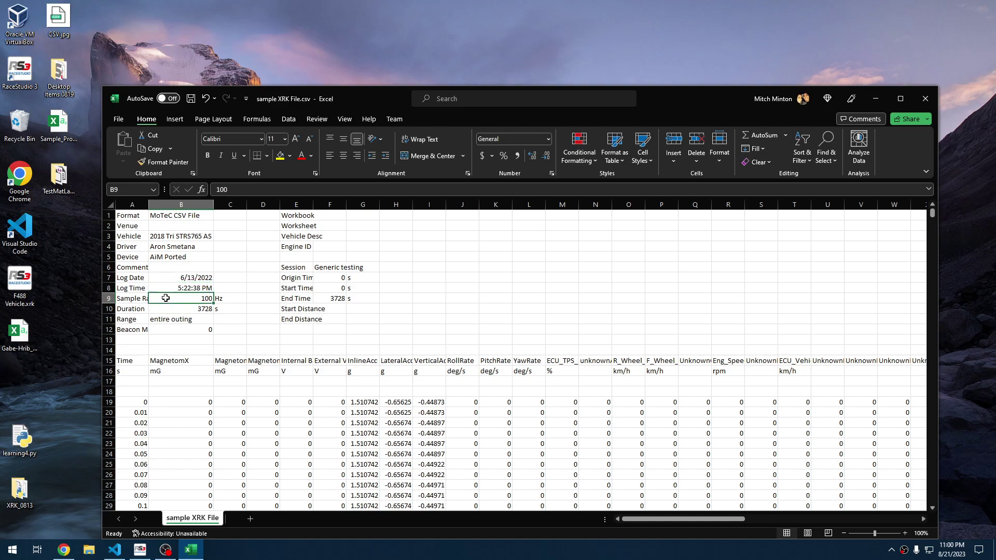
Widen column A and review Duration 3728, Beacon Markers 0 and the UnknownC_518 channel header
drag(147, 204, 184, 203)
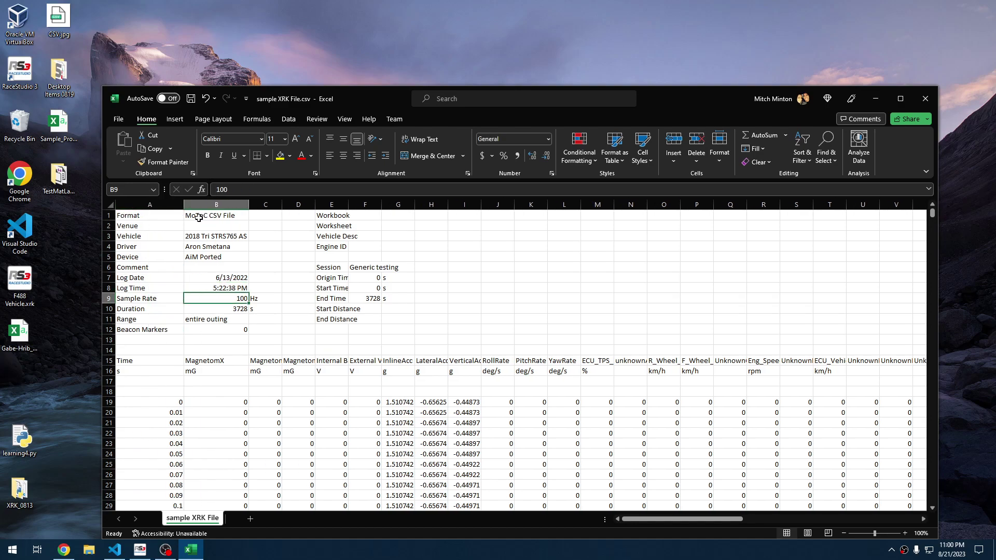
click(189, 308)
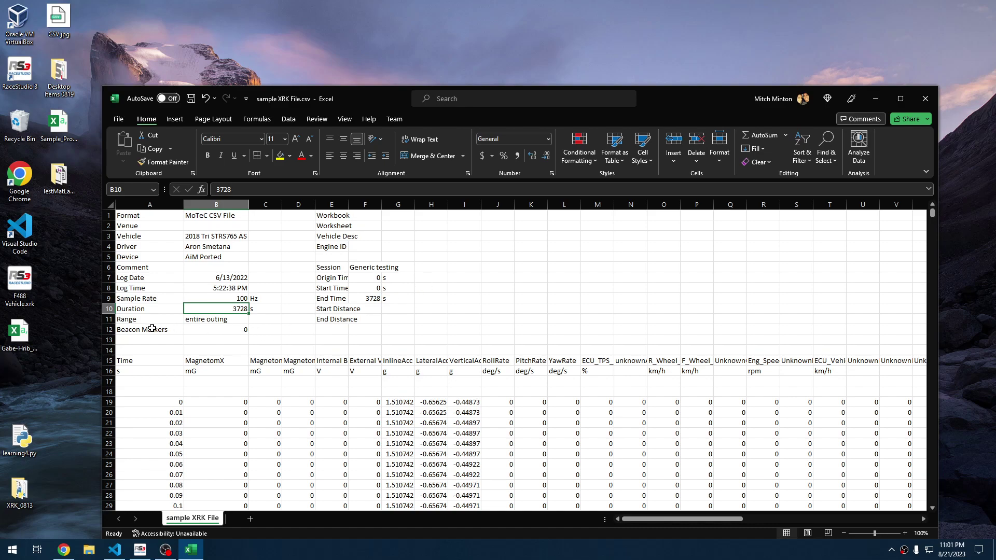
click(240, 329)
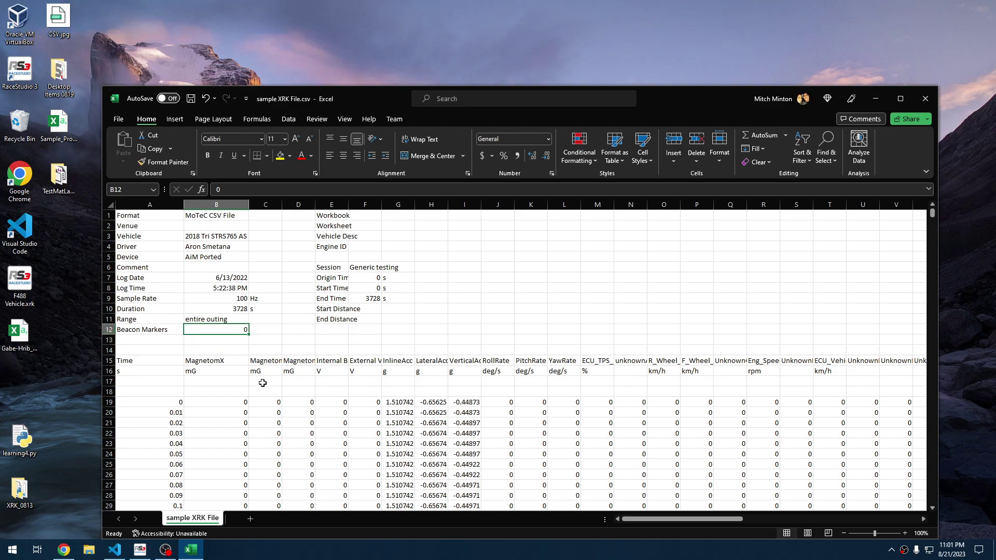
scroll(254, 385, down, 4)
scroll(142, 380, up, 4)
mouse_move(665, 522)
mouse_down()
mouse_move(809, 513)
mouse_move(668, 512)
mouse_up()
click(738, 360)
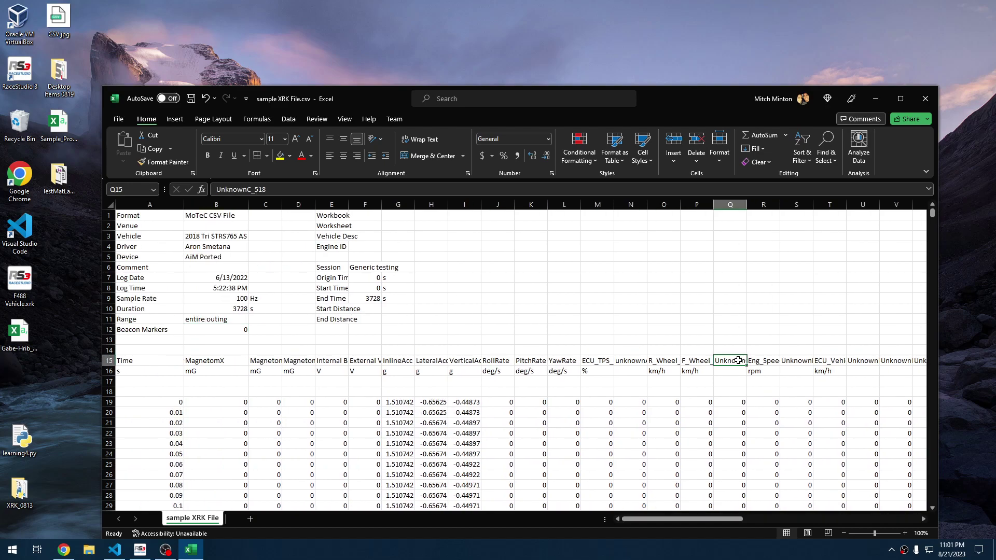
Widen all columns, inspect the UnknownE_530 and UnknownD_530 headers, then close Excel without saving
click(111, 205)
drag(184, 205, 266, 205)
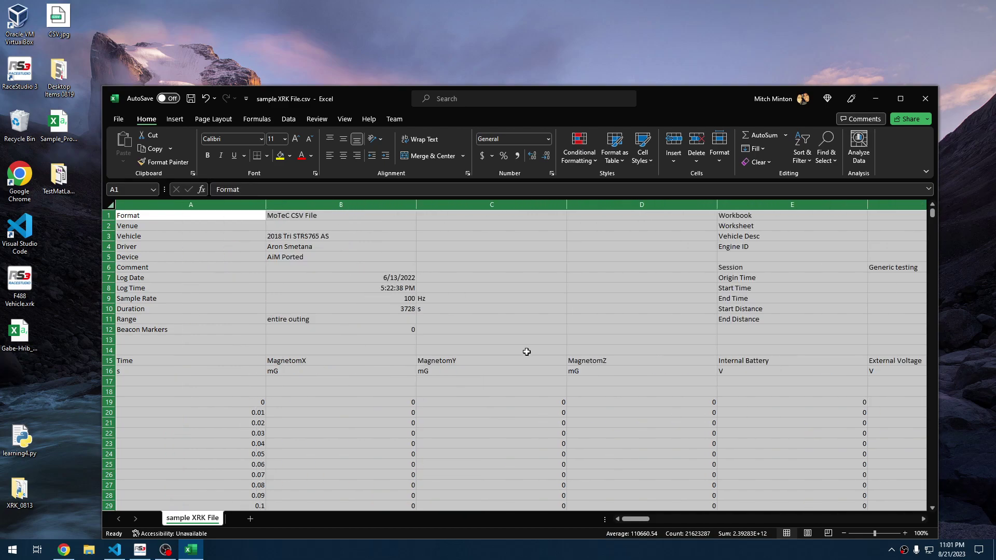
drag(656, 519, 732, 522)
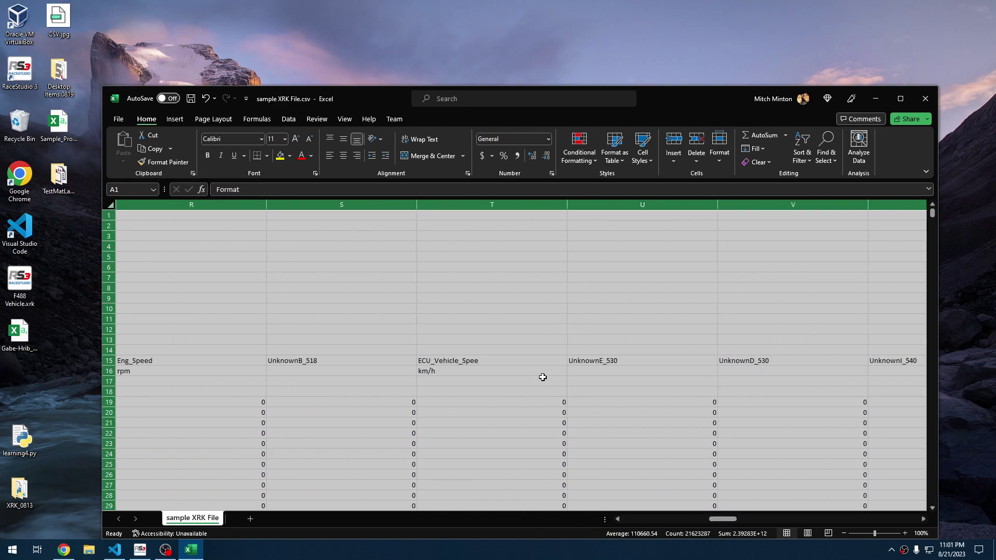
click(591, 358)
click(748, 360)
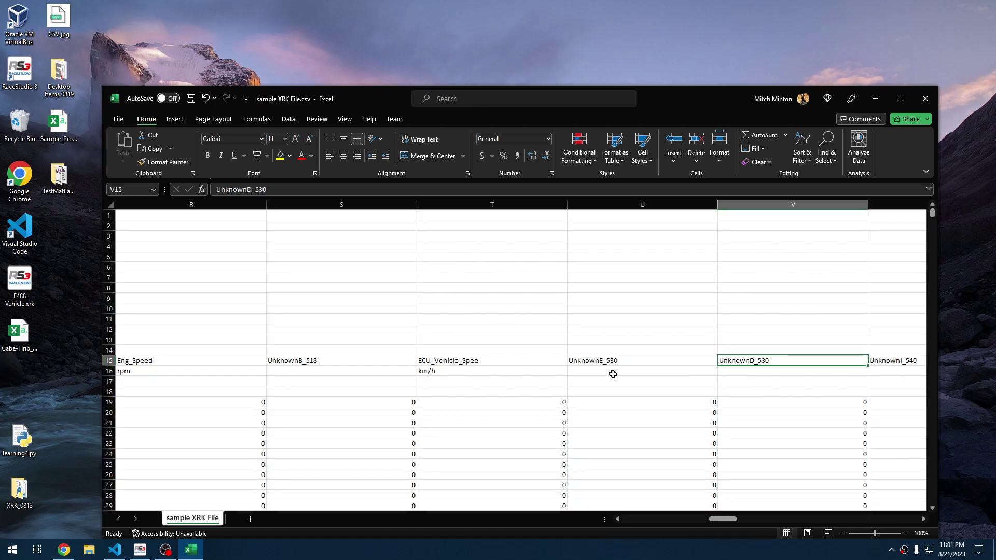
click(616, 359)
click(925, 99)
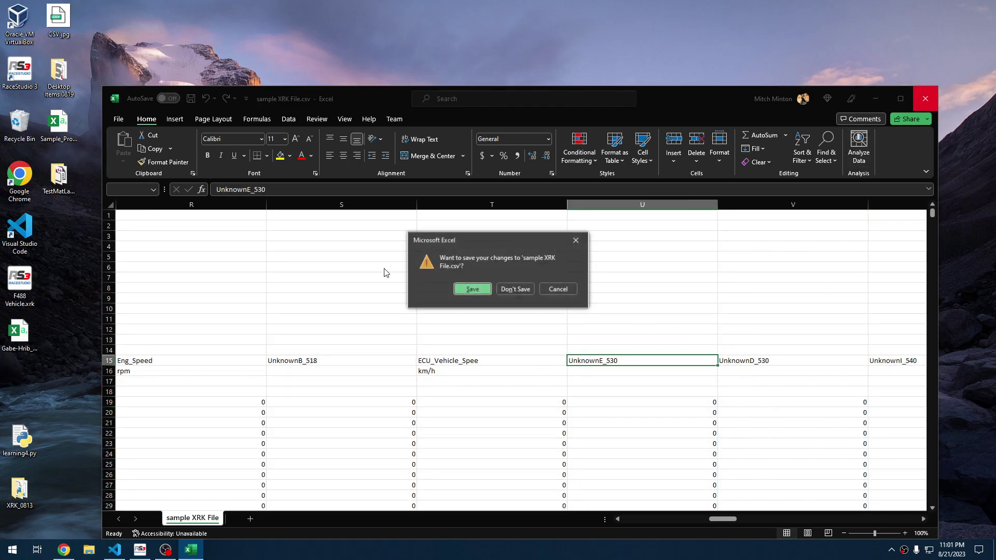
click(528, 290)
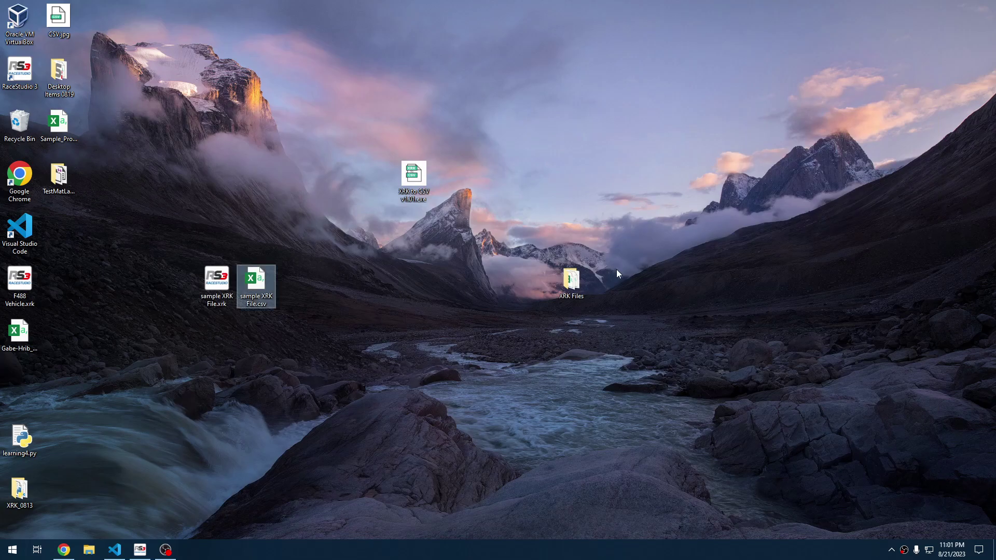
Rerun the converter on sample XRK File.xrk as a single file and dismiss the result message
double_click(414, 176)
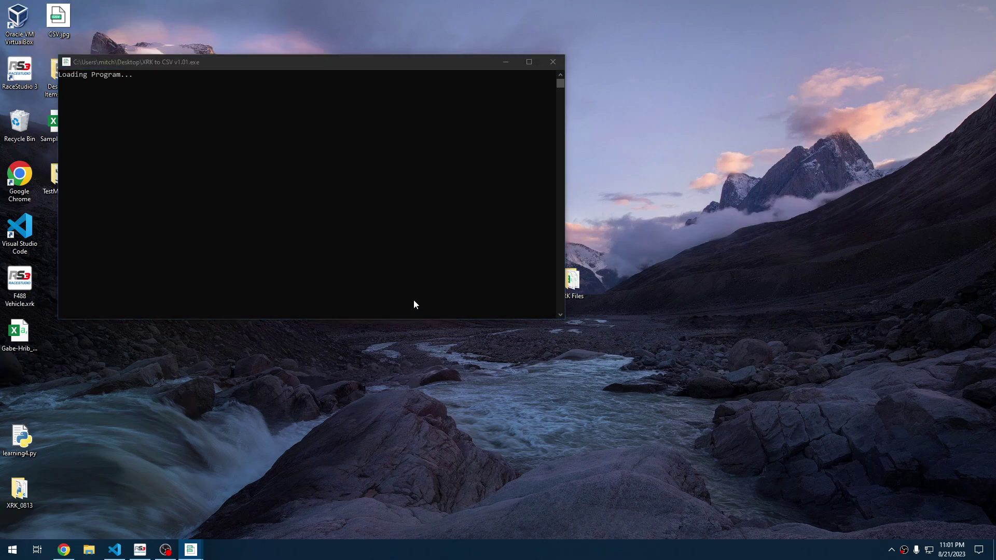
click(466, 314)
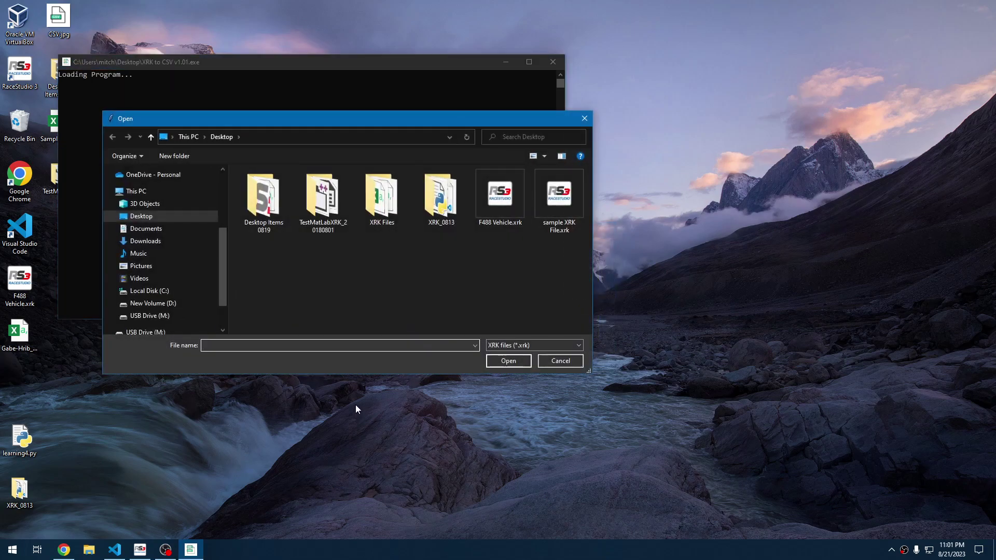
double_click(558, 204)
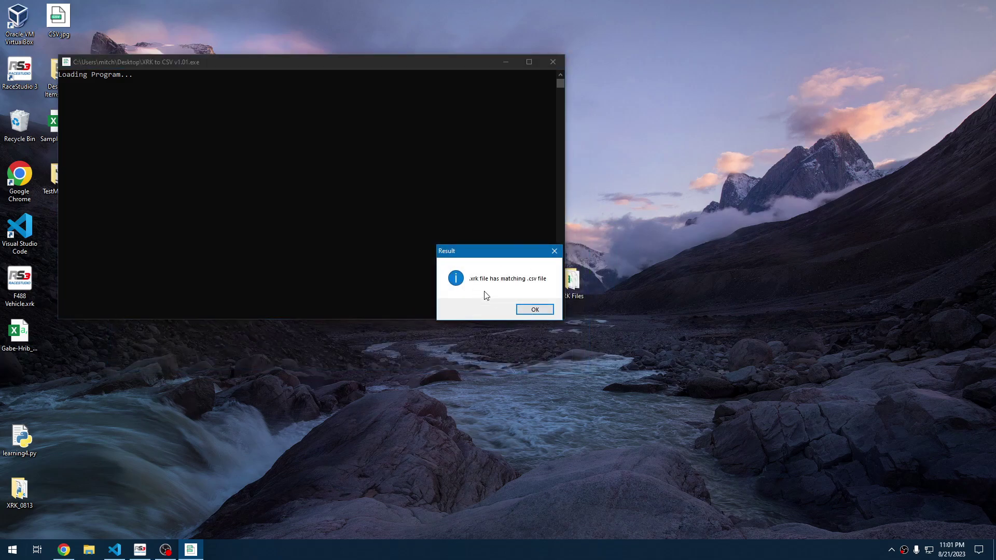
click(535, 309)
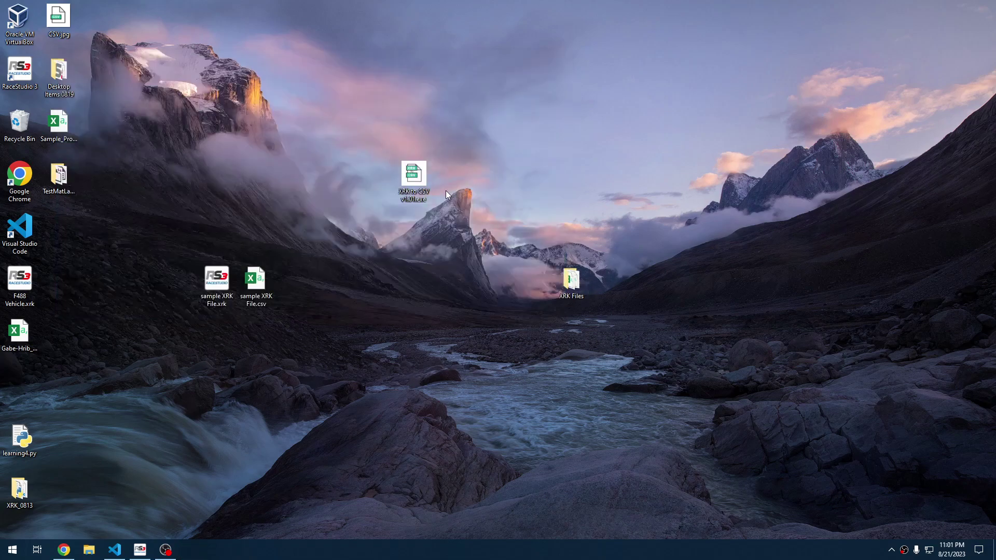
Run an Entire XRK Folder conversion on XRK Files, which reports all files already converted
double_click(418, 175)
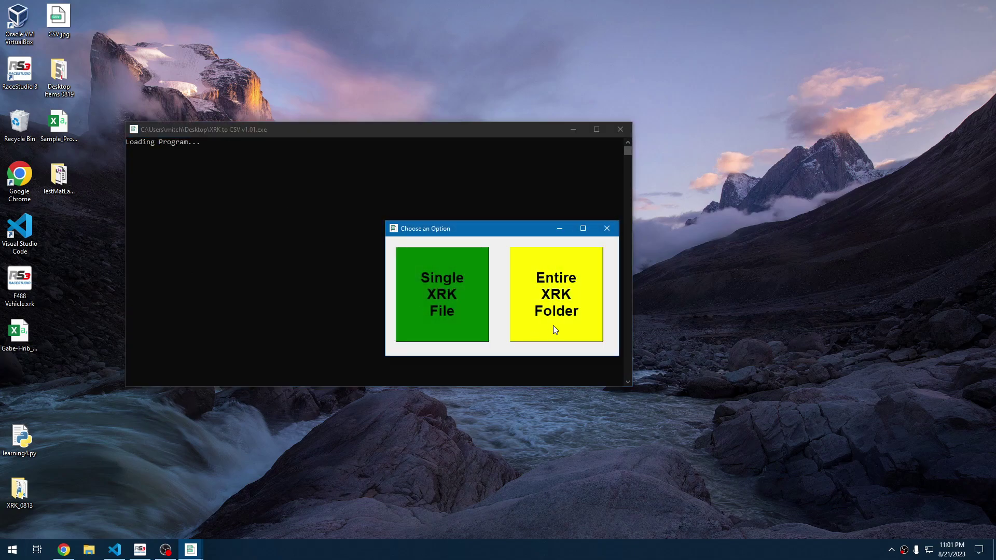
click(553, 326)
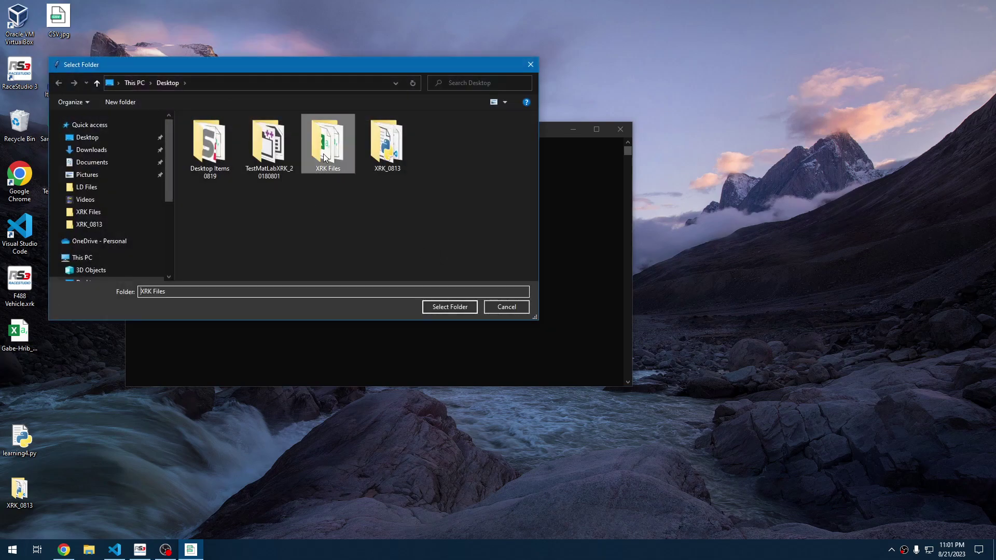
double_click(332, 156)
click(463, 311)
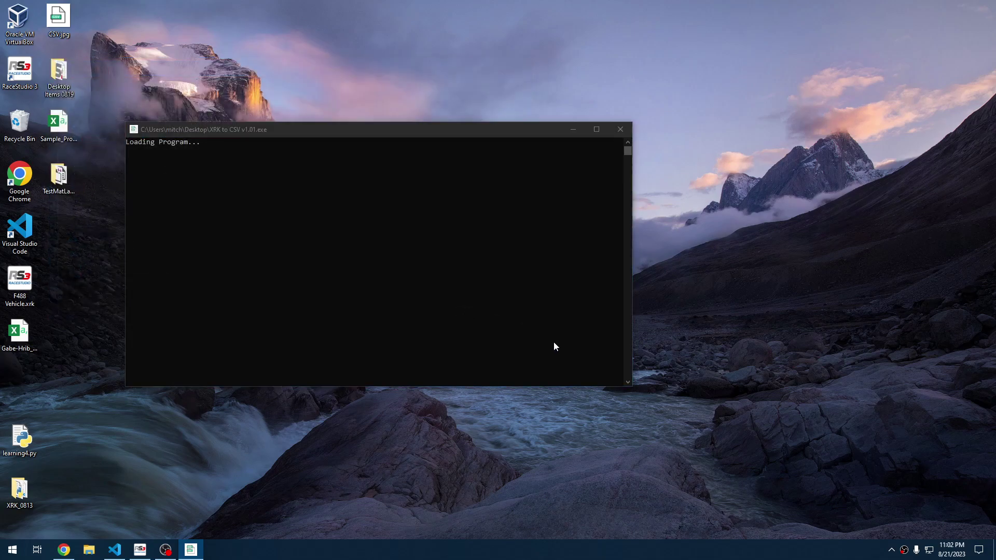
click(573, 311)
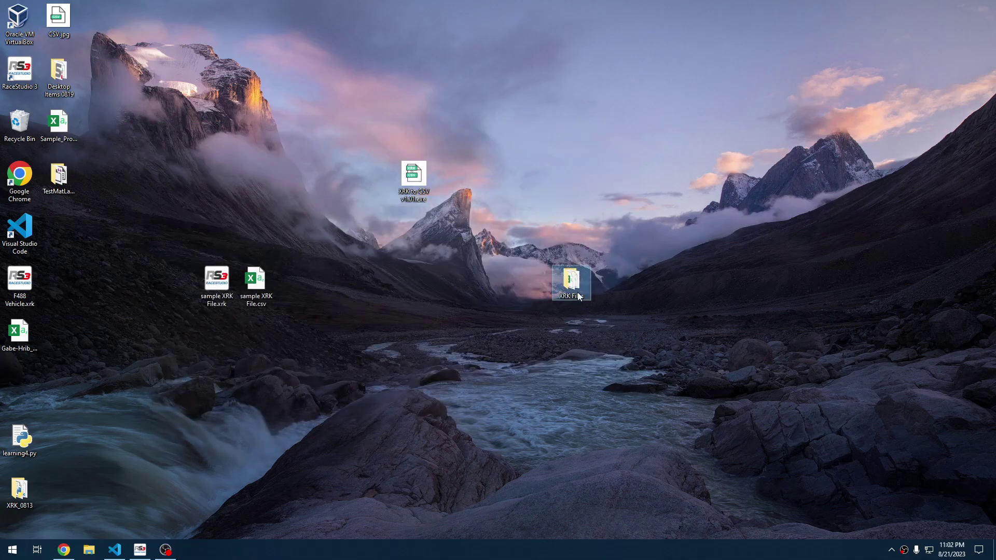
Delete the ten previously converted CSV files from the XRK Files folder
double_click(570, 280)
drag(649, 349, 490, 254)
key(Delete)
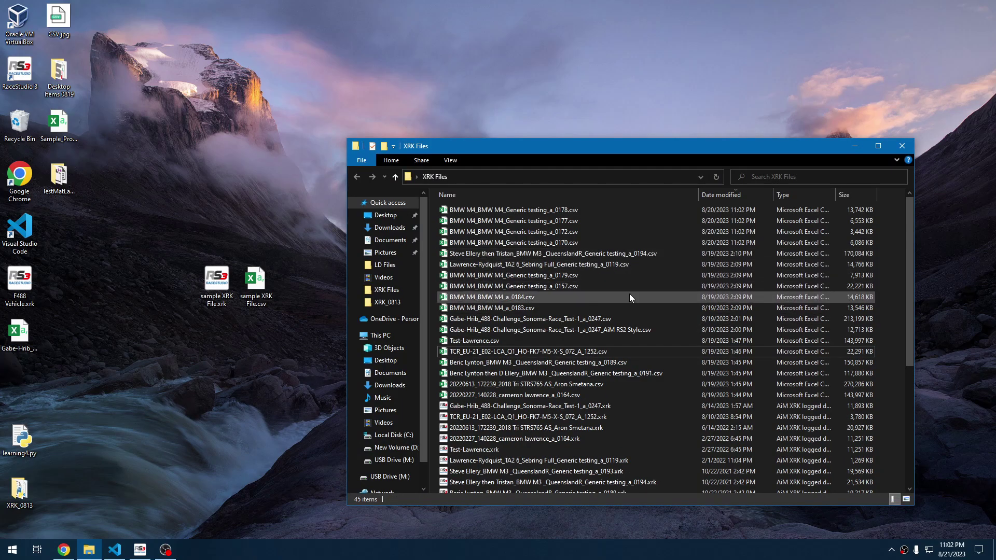
Minimize RaceStudio3 to the desktop and launch XRK to CSV v1.01 again
key(alt+Tab)
key(super+d)
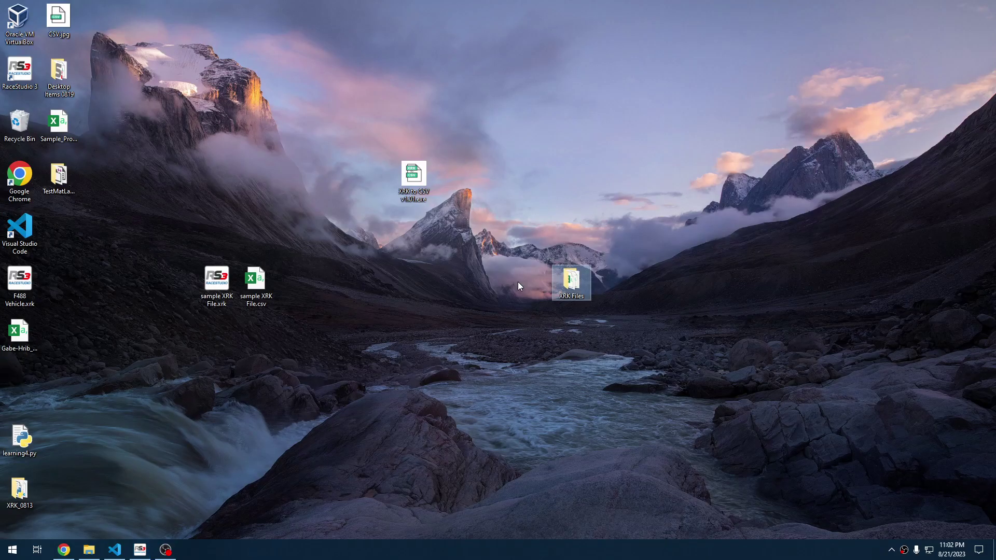
double_click(428, 176)
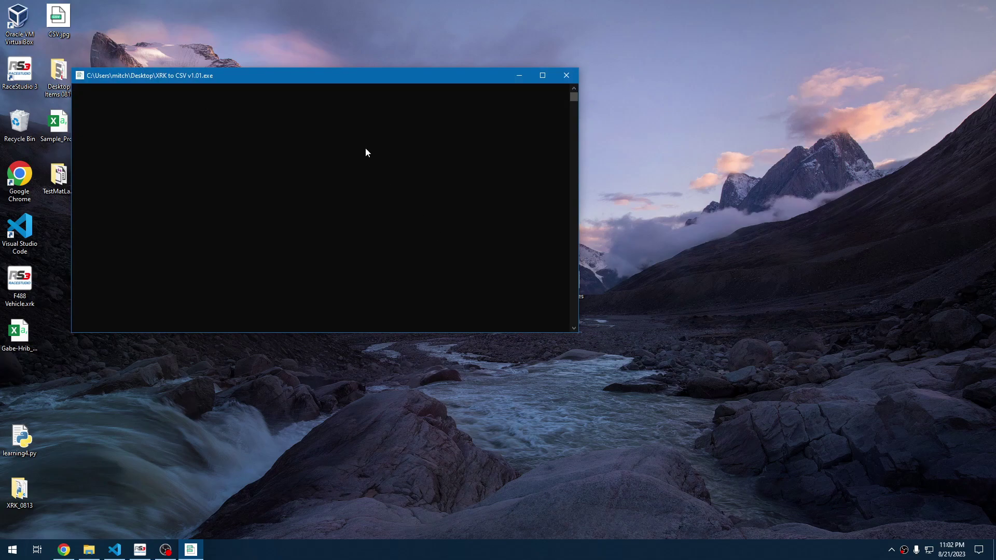
Choose Entire XRK Folder and select XRK Files to batch-convert all its logs to CSV
drag(319, 76, 434, 76)
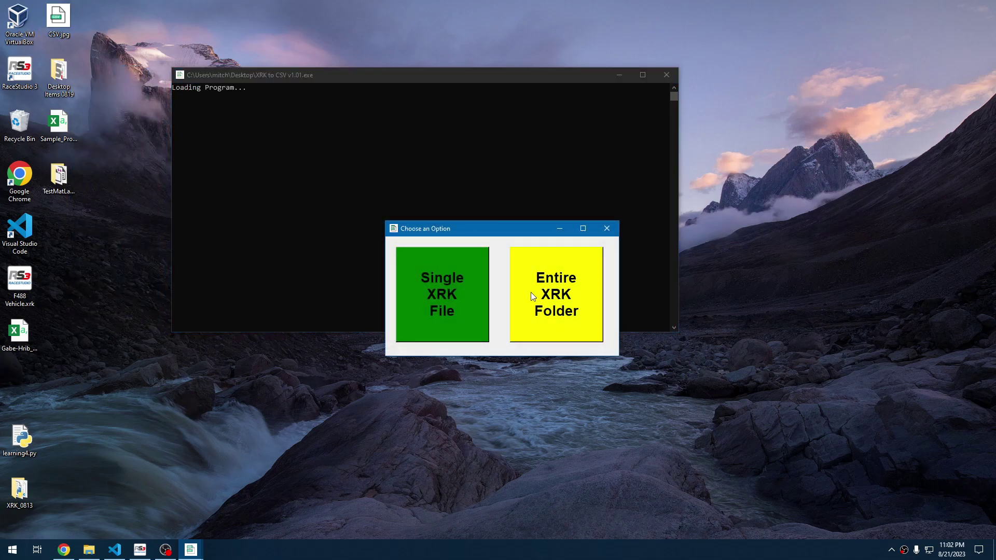
click(585, 318)
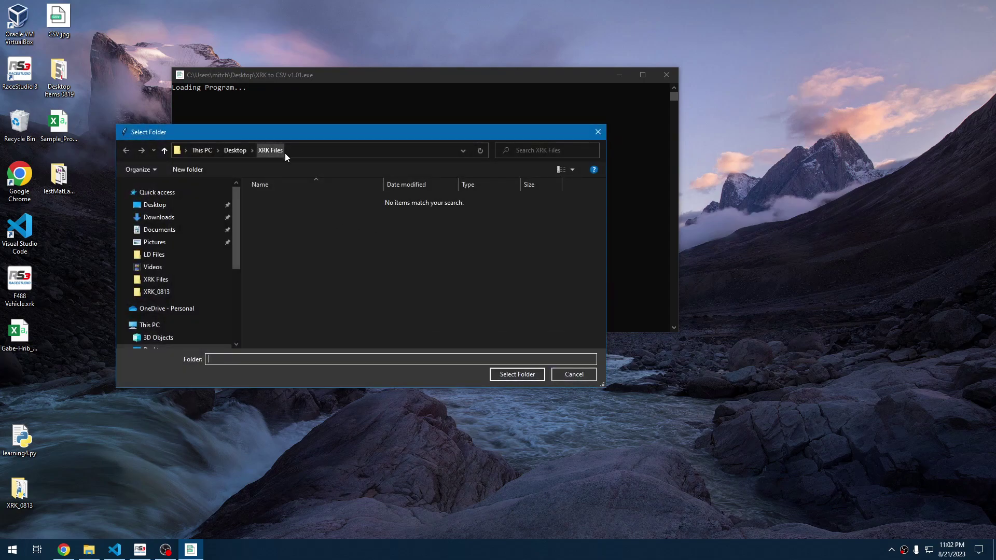
click(517, 374)
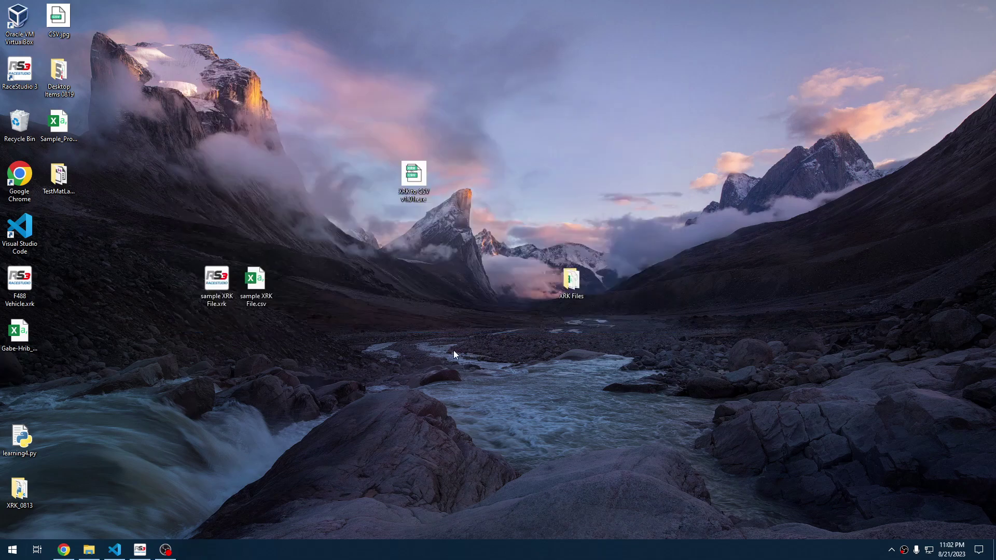
Launch MegaLogViewer HD from the Start menu's program list
click(12, 550)
mouse_move(50, 490)
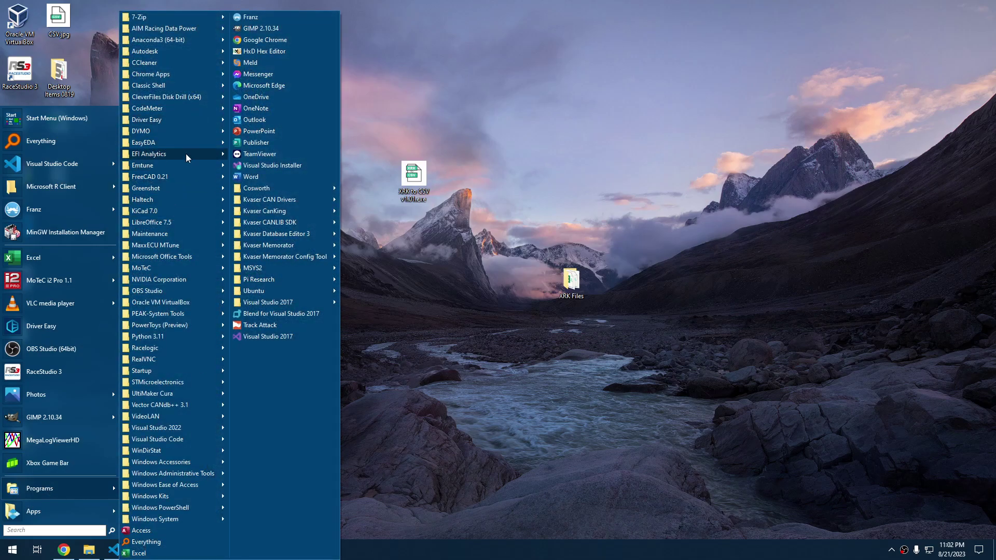
mouse_move(188, 155)
click(281, 166)
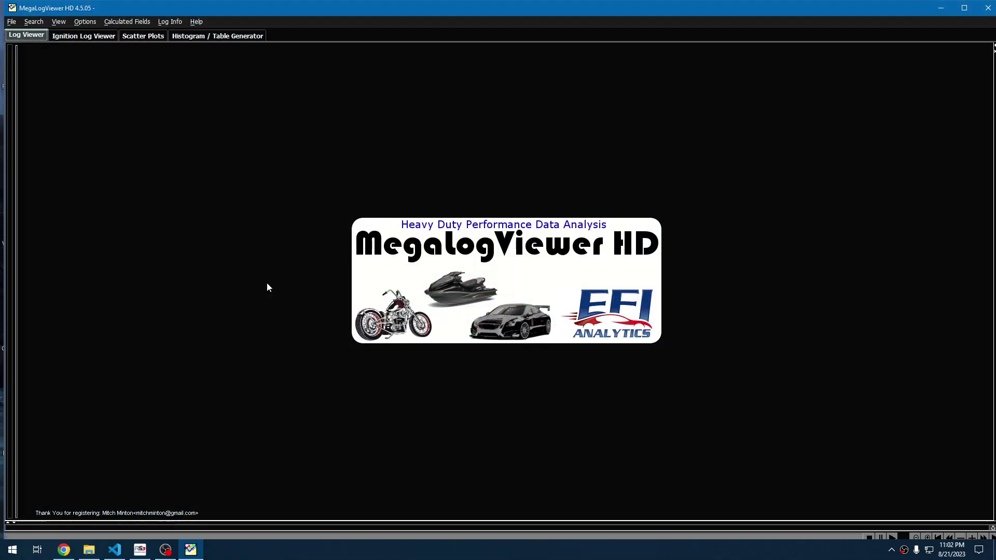
Open sample XRK File.csv from the Desktop folder as the log file
click(11, 21)
click(26, 35)
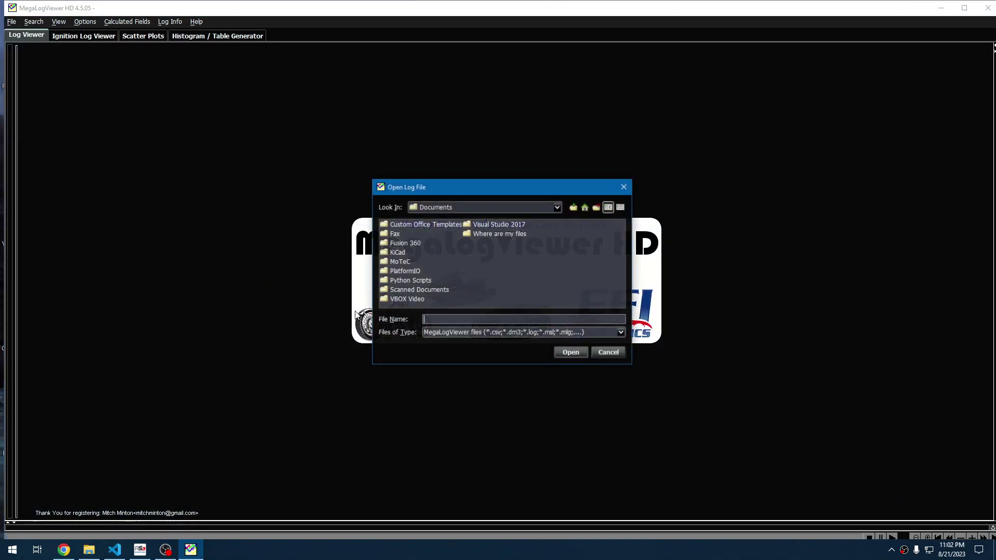
click(577, 205)
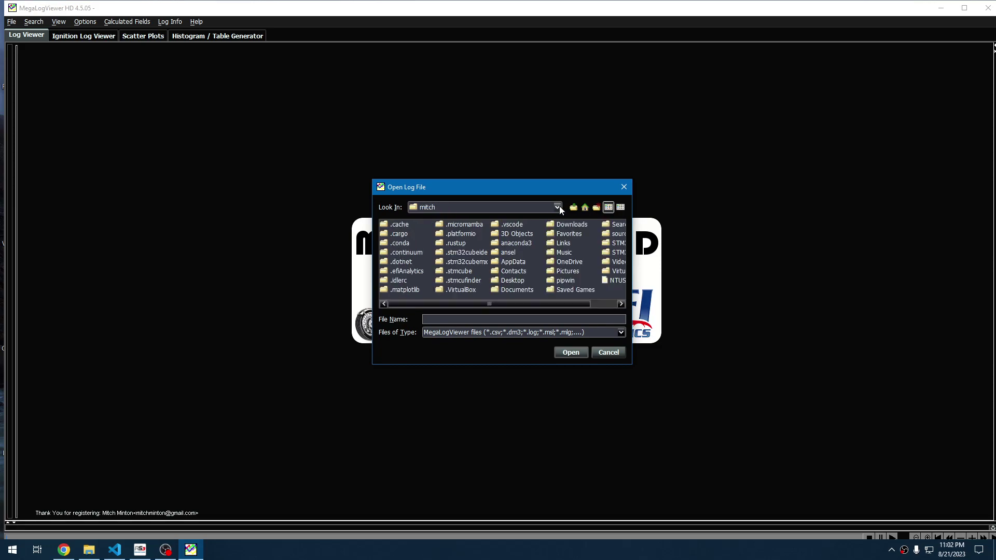
double_click(513, 280)
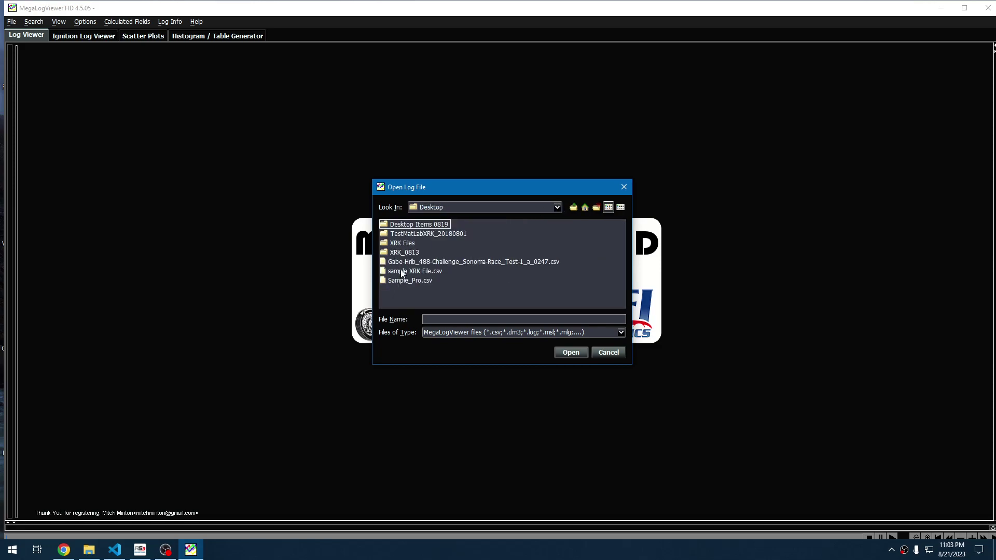
click(401, 272)
click(575, 352)
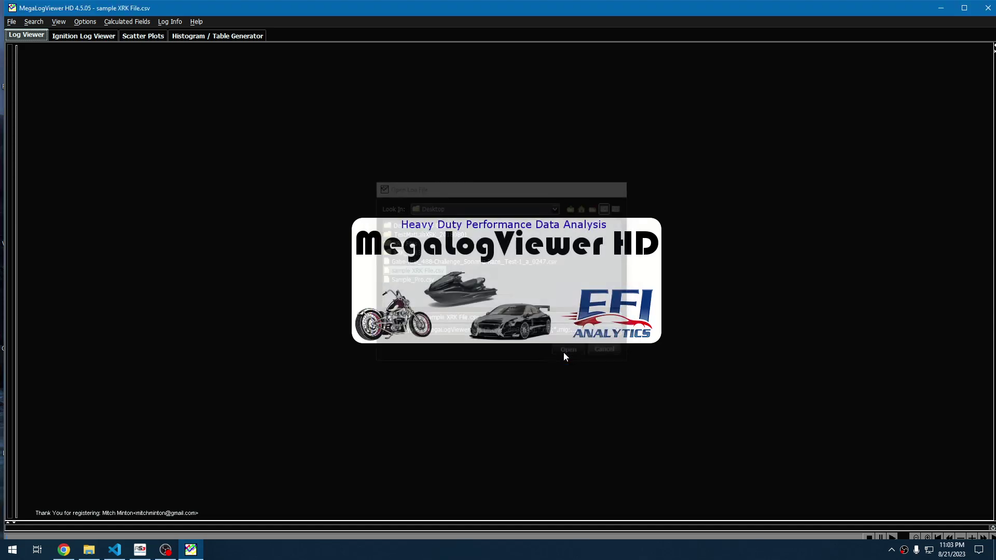
Switch Graph 2's GPS LatAcc trace to Eng_Speed
click(46, 155)
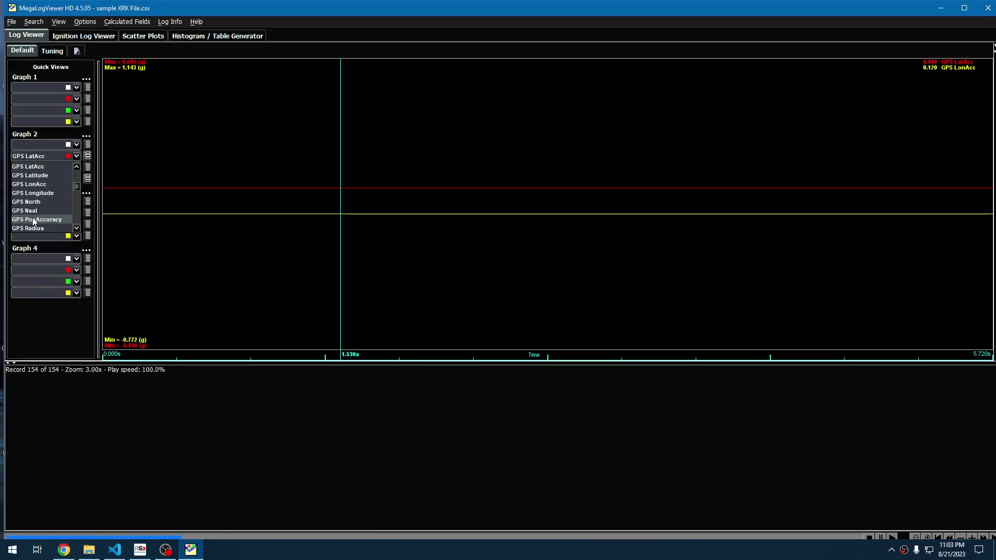
scroll(35, 216, down, 5)
scroll(34, 200, up, 10)
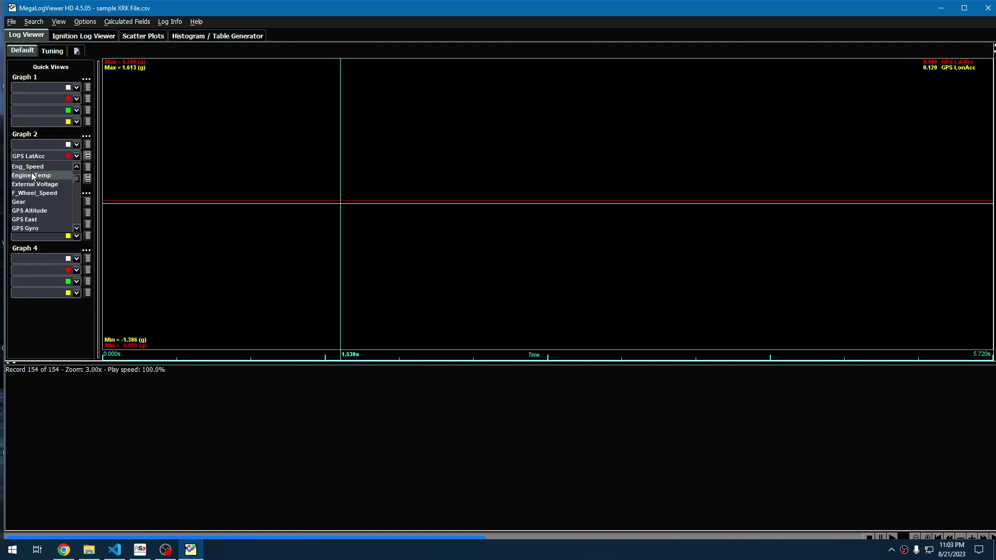
click(30, 158)
click(37, 157)
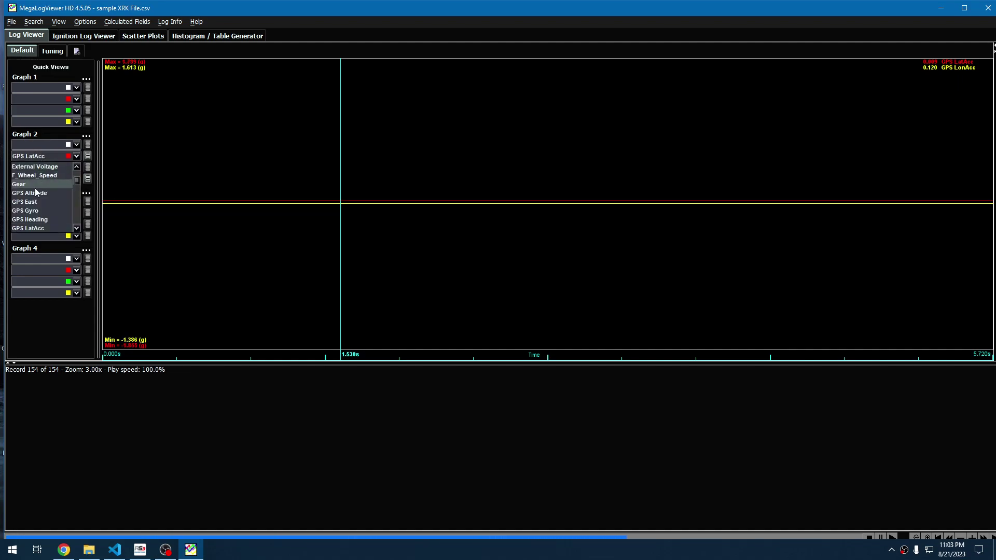
click(42, 202)
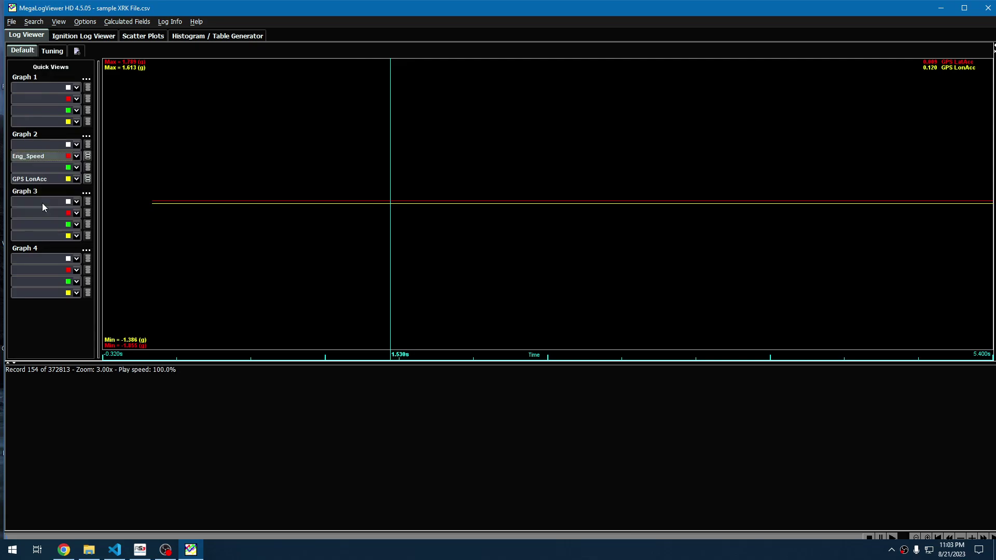
Zoom out over the whole log and move the time marker to 767 s, then 1104 s
scroll(378, 228, down, 2)
scroll(379, 227, down, 5)
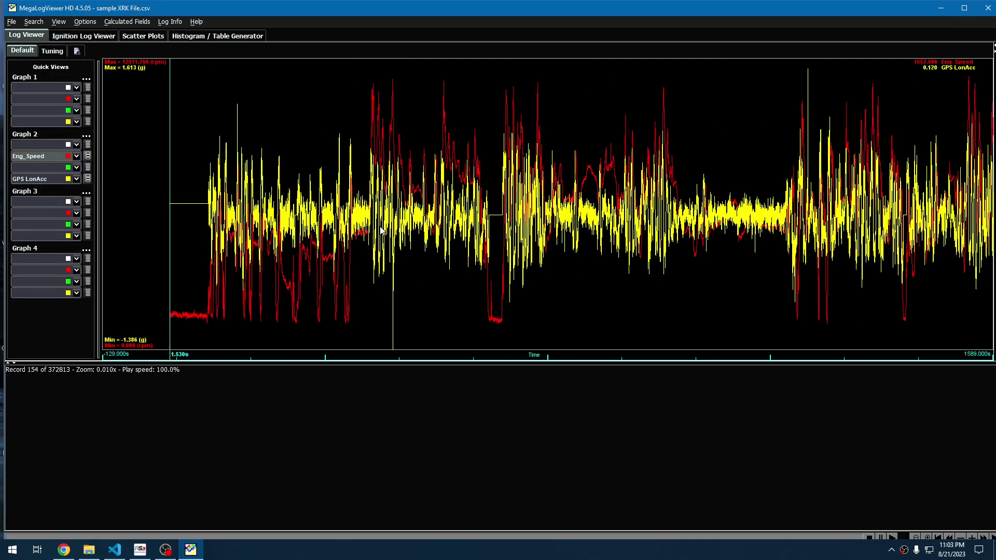
click(567, 167)
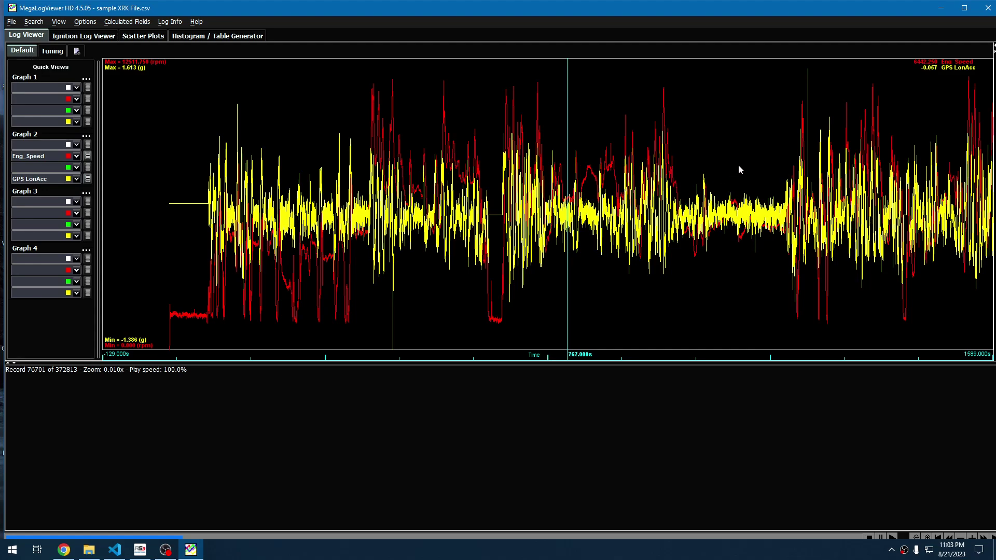
scroll(746, 152, down, 2)
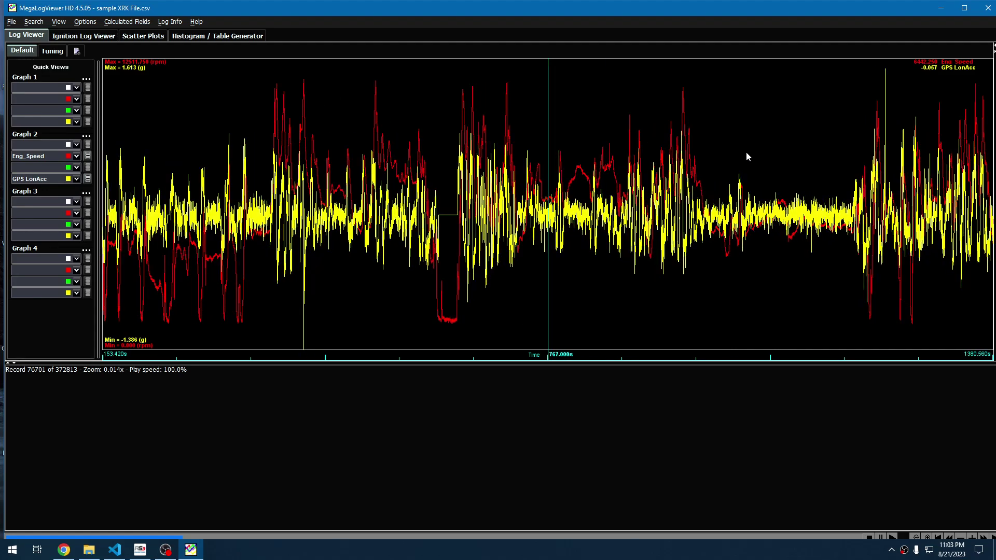
scroll(746, 151, down, 5)
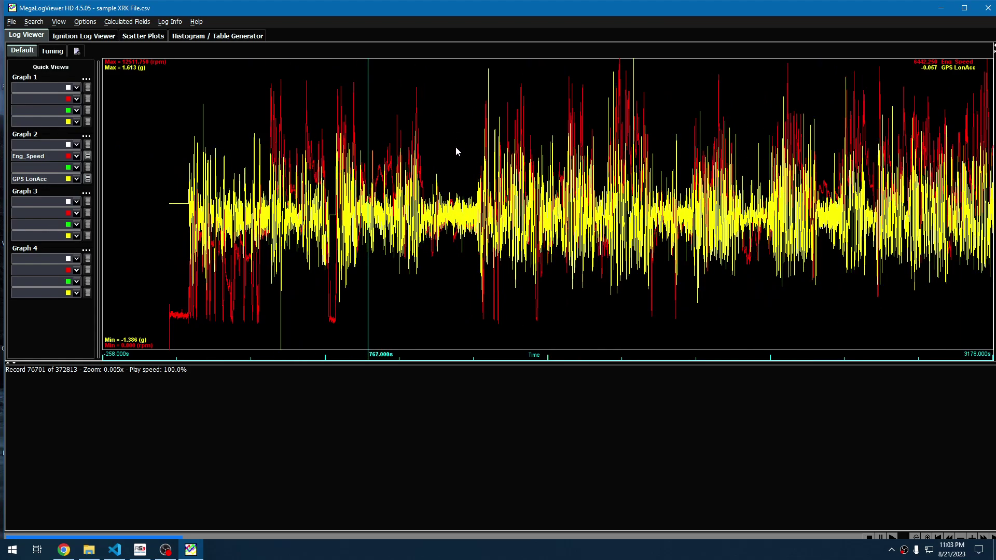
click(456, 148)
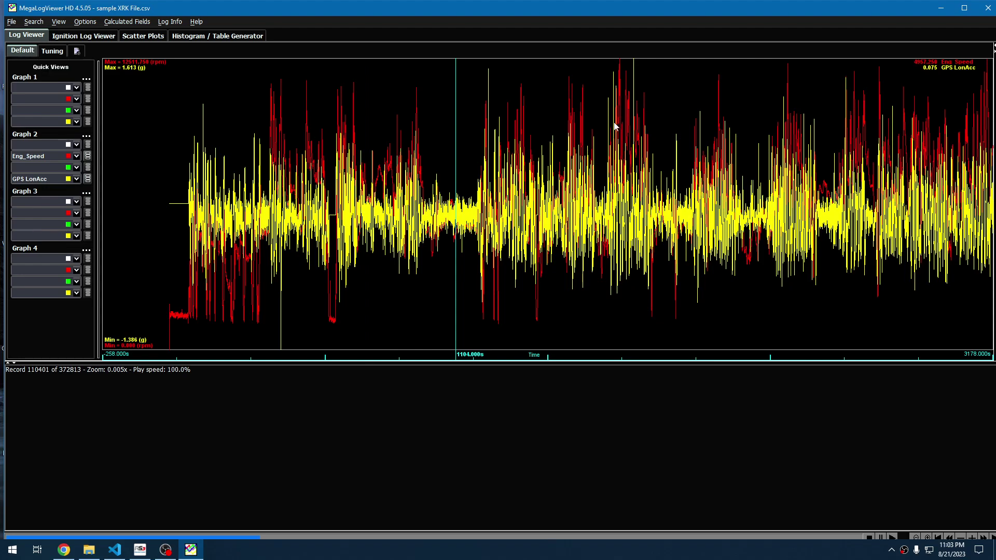